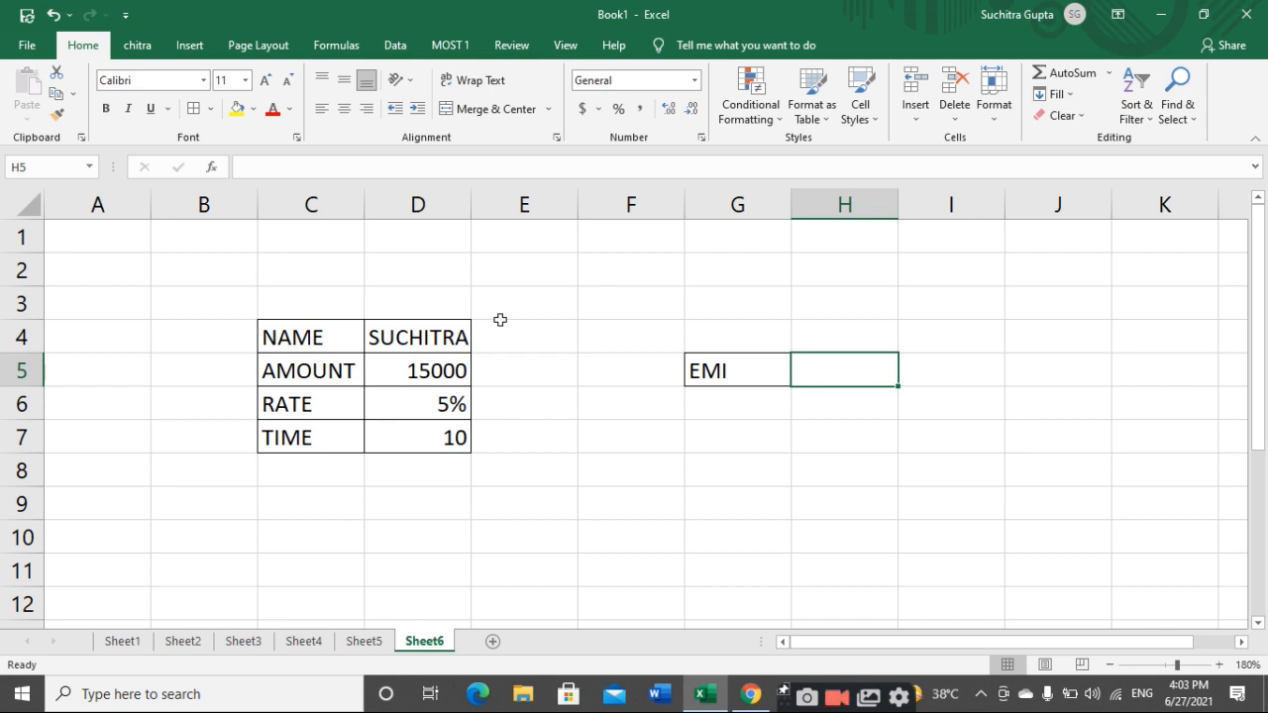
Review the loan table's name, amount, rate and time entries in cells D4 to D7.
{"action": "left_click", "coordinate": [355, 361]}
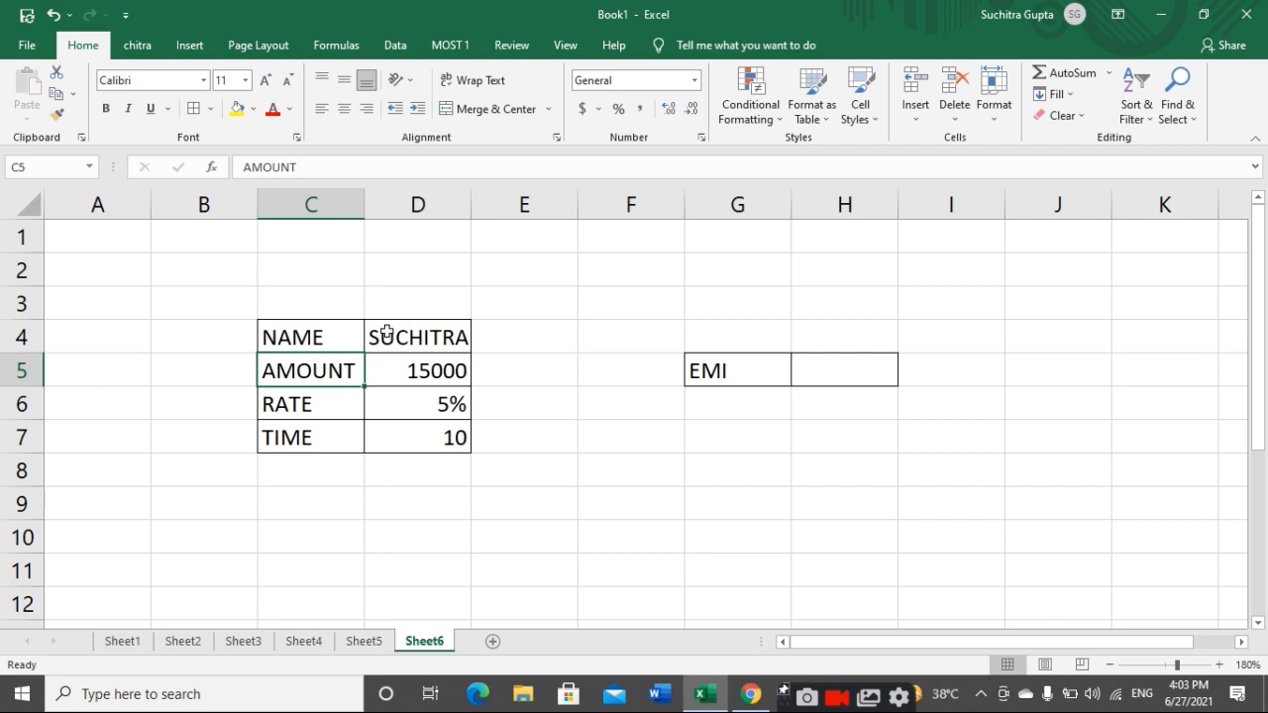
{"action": "left_click", "coordinate": [386, 333]}
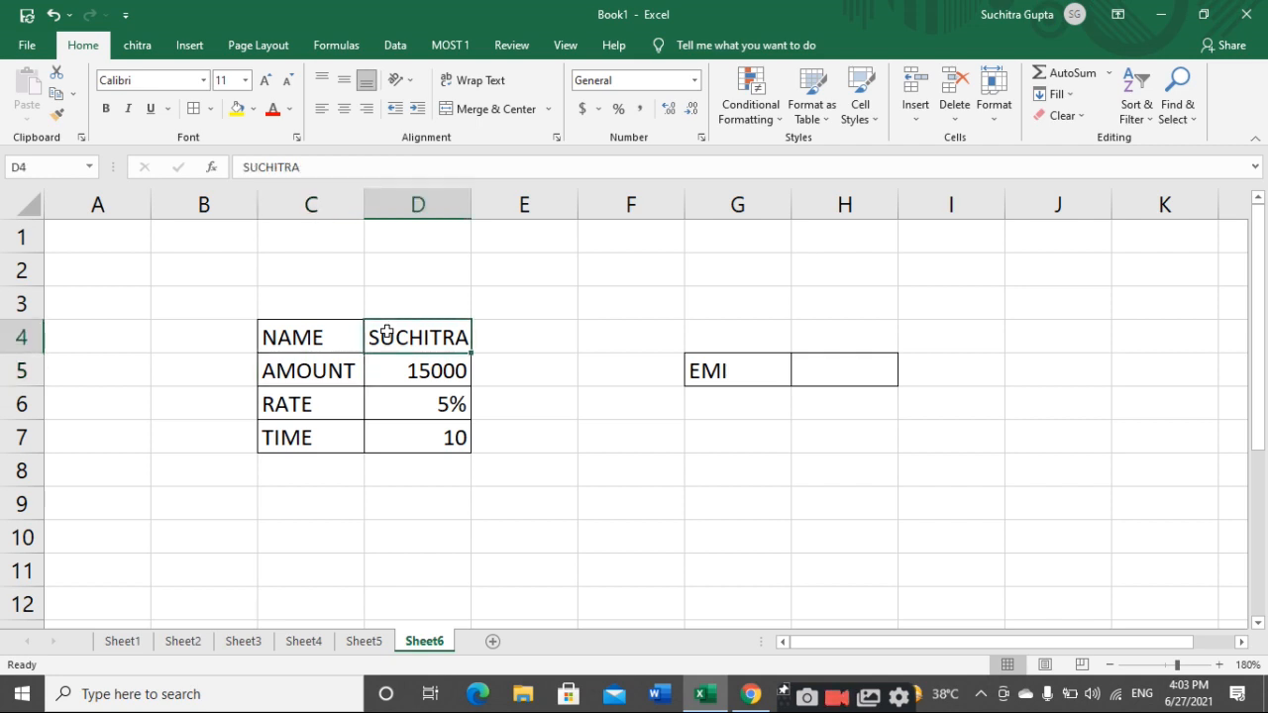
{"action": "key", "text": "Down"}
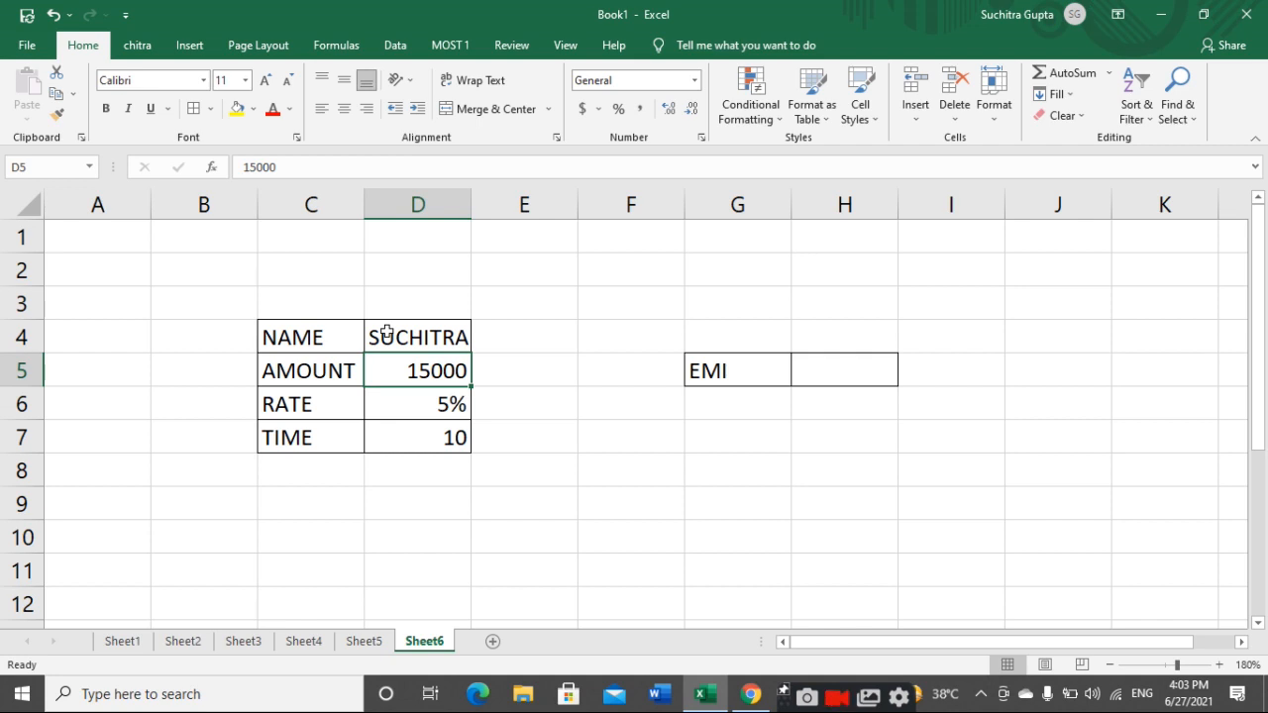
{"action": "key", "text": "Down"}
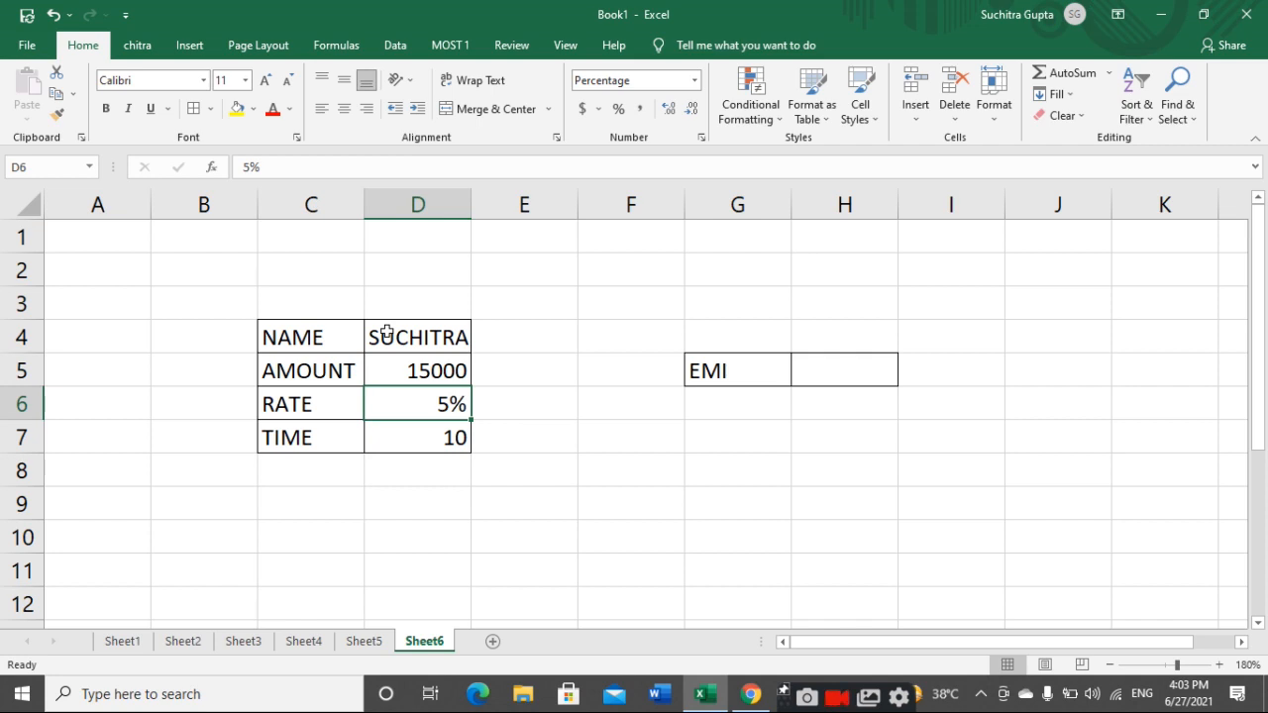
{"action": "key", "text": "Down"}
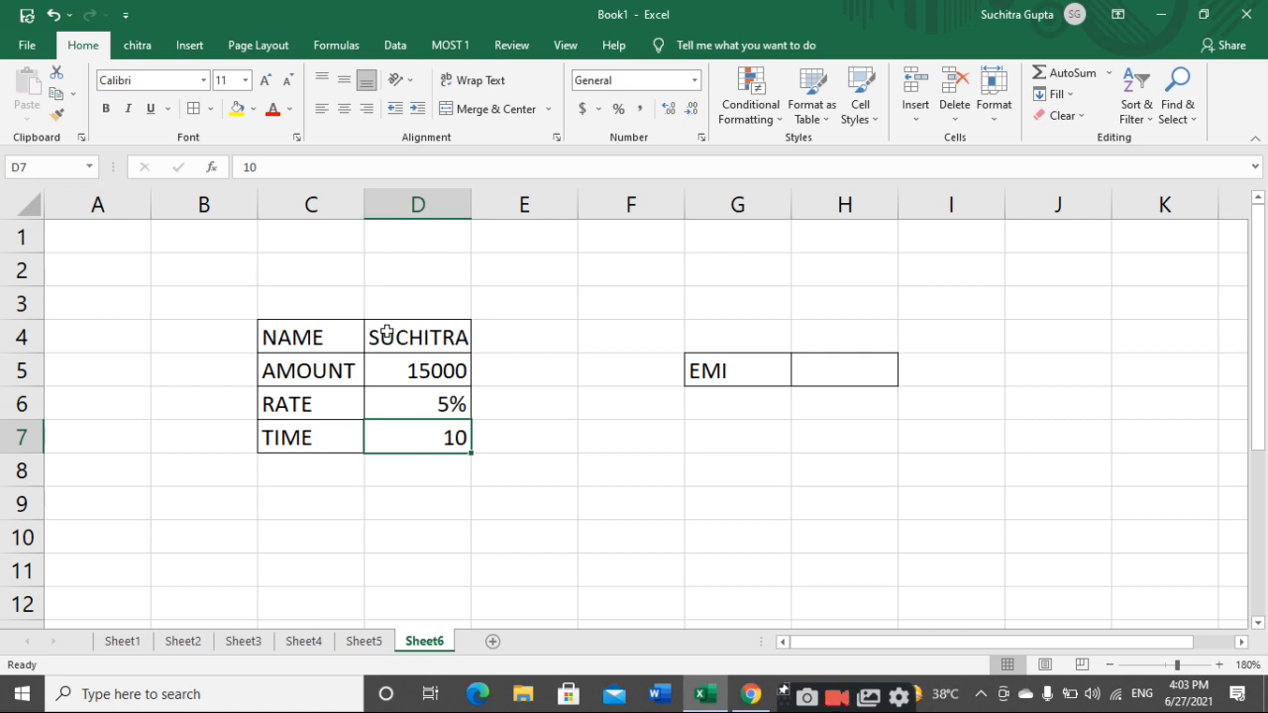
{"action": "left_click", "coordinate": [425, 368]}
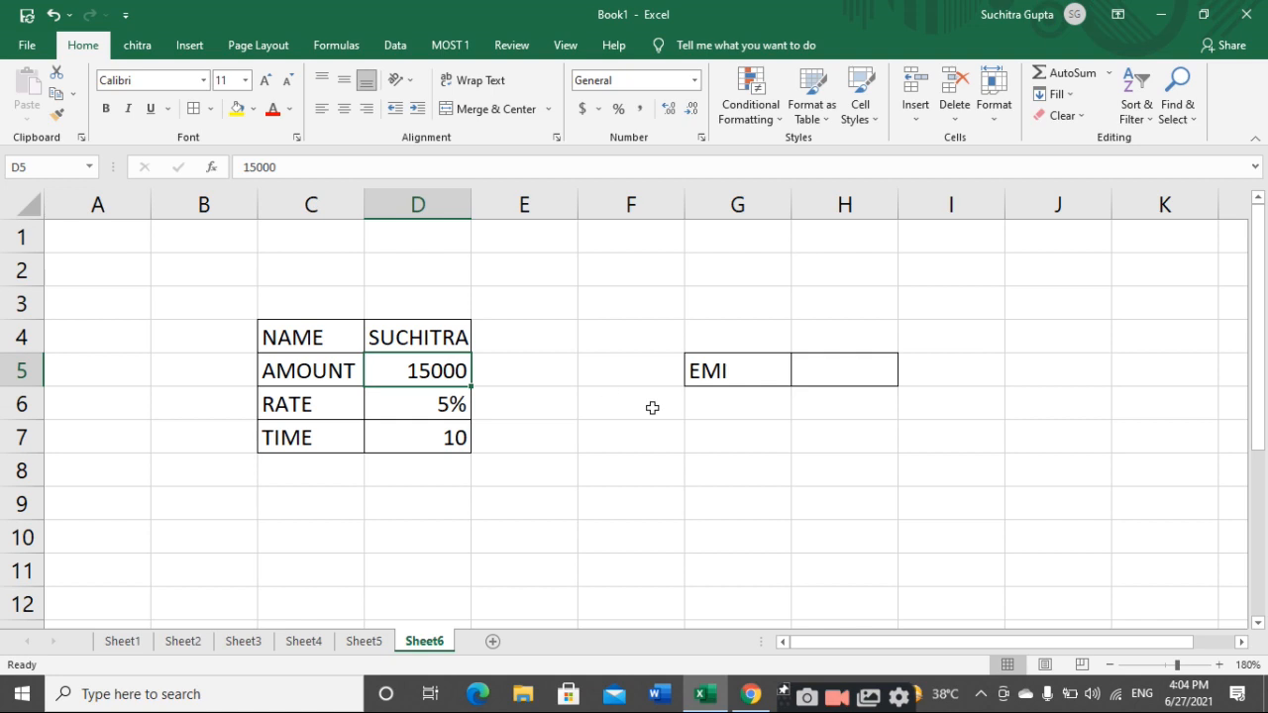
Begin a PMT formula in H5, beside the EMI label, with D6/12 as the rate argument.
{"action": "left_click", "coordinate": [827, 367]}
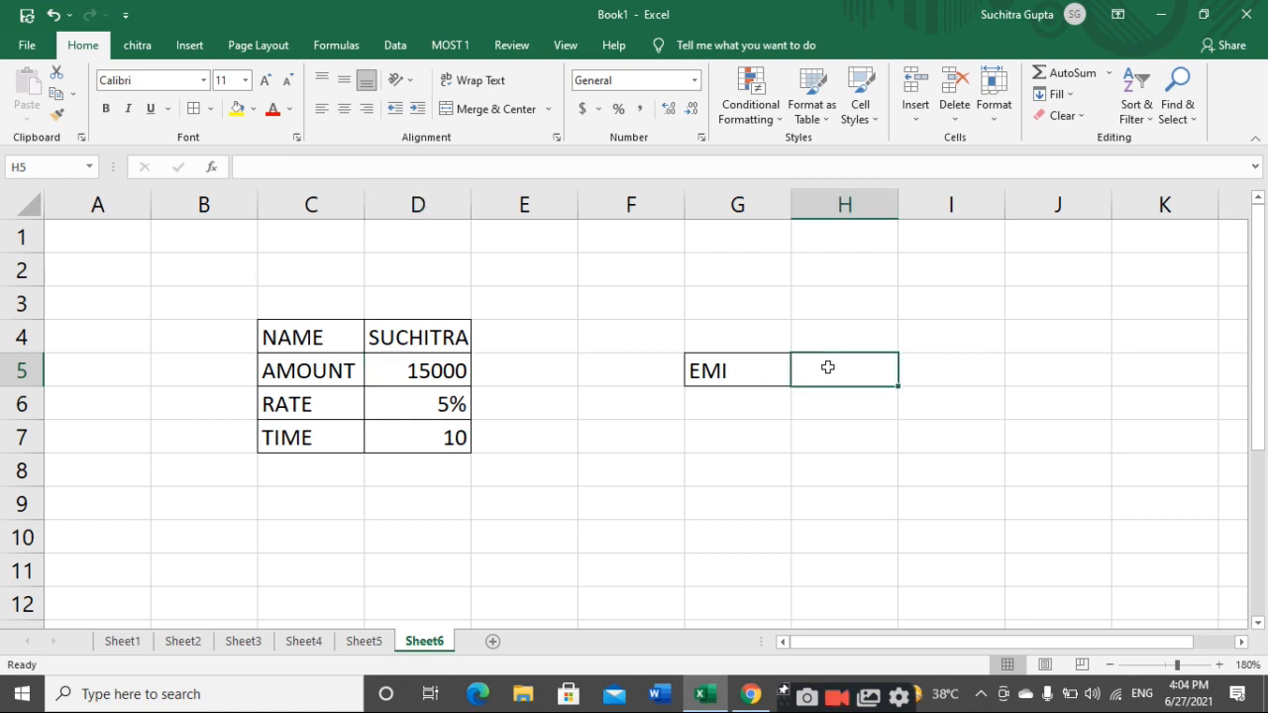
{"action": "type", "text": "=PMT"}
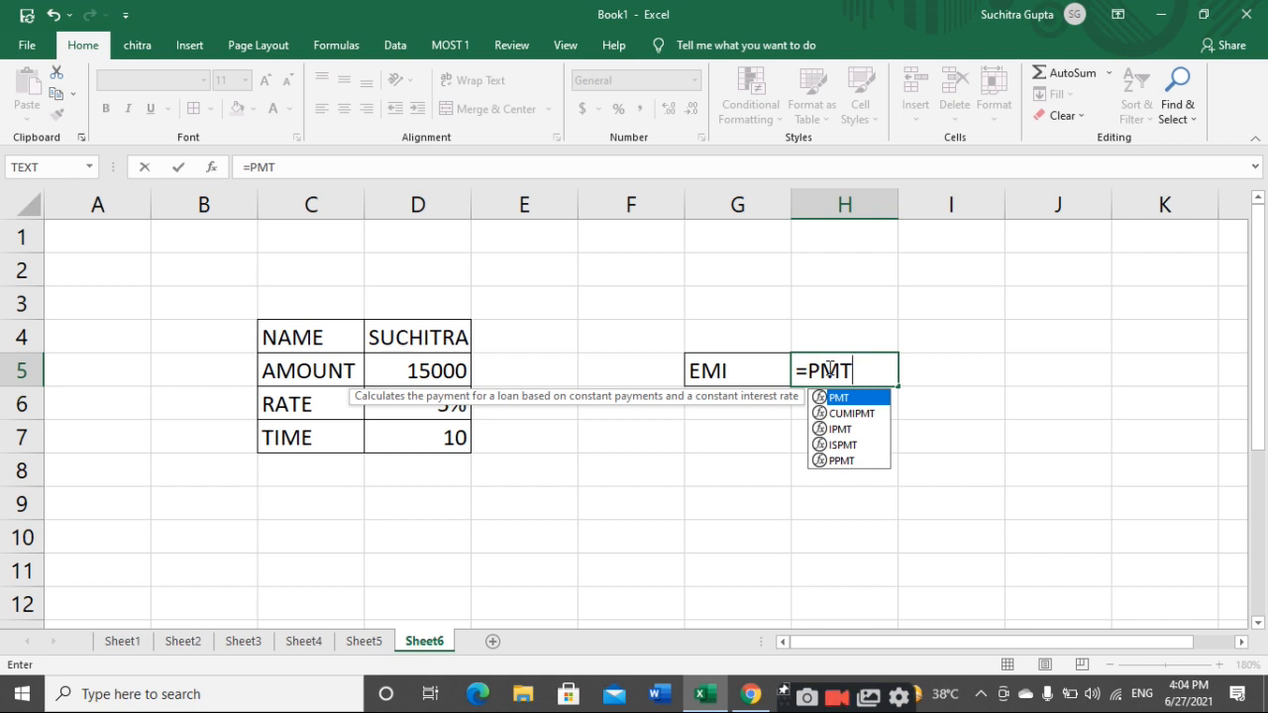
{"action": "type", "text": "("}
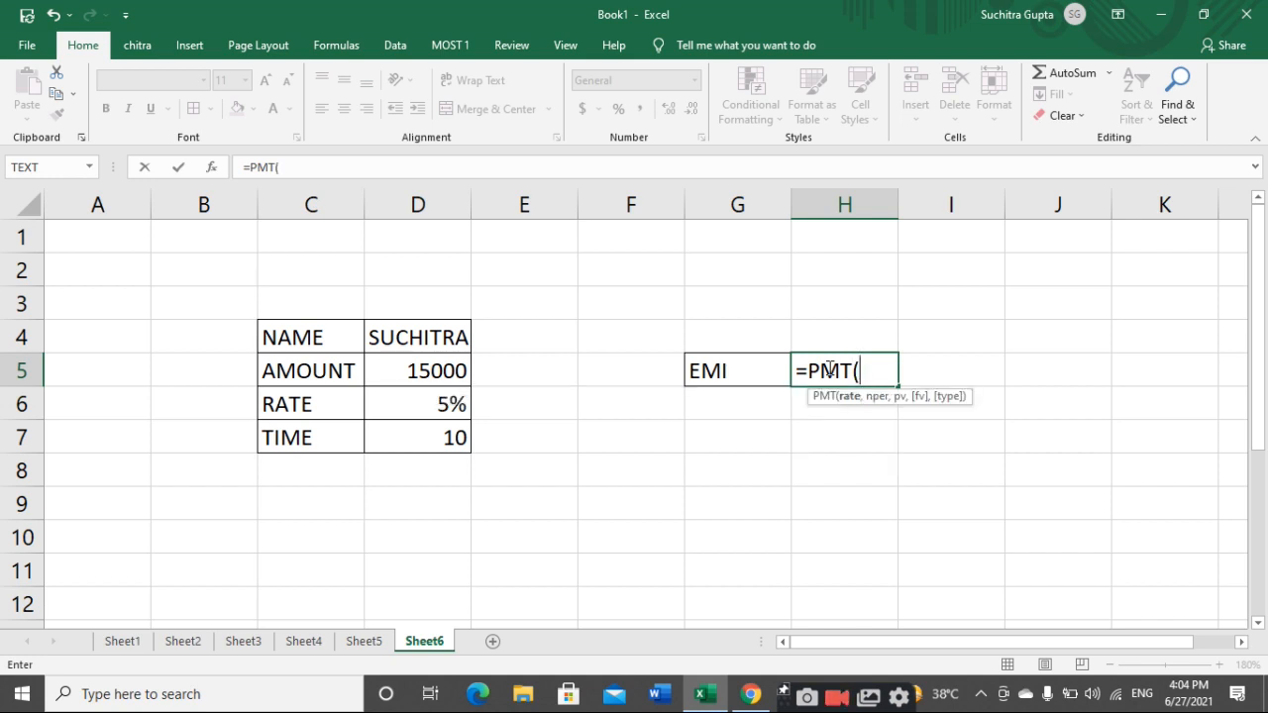
{"action": "left_click", "coordinate": [861, 407]}
{"action": "left_click", "coordinate": [396, 410]}
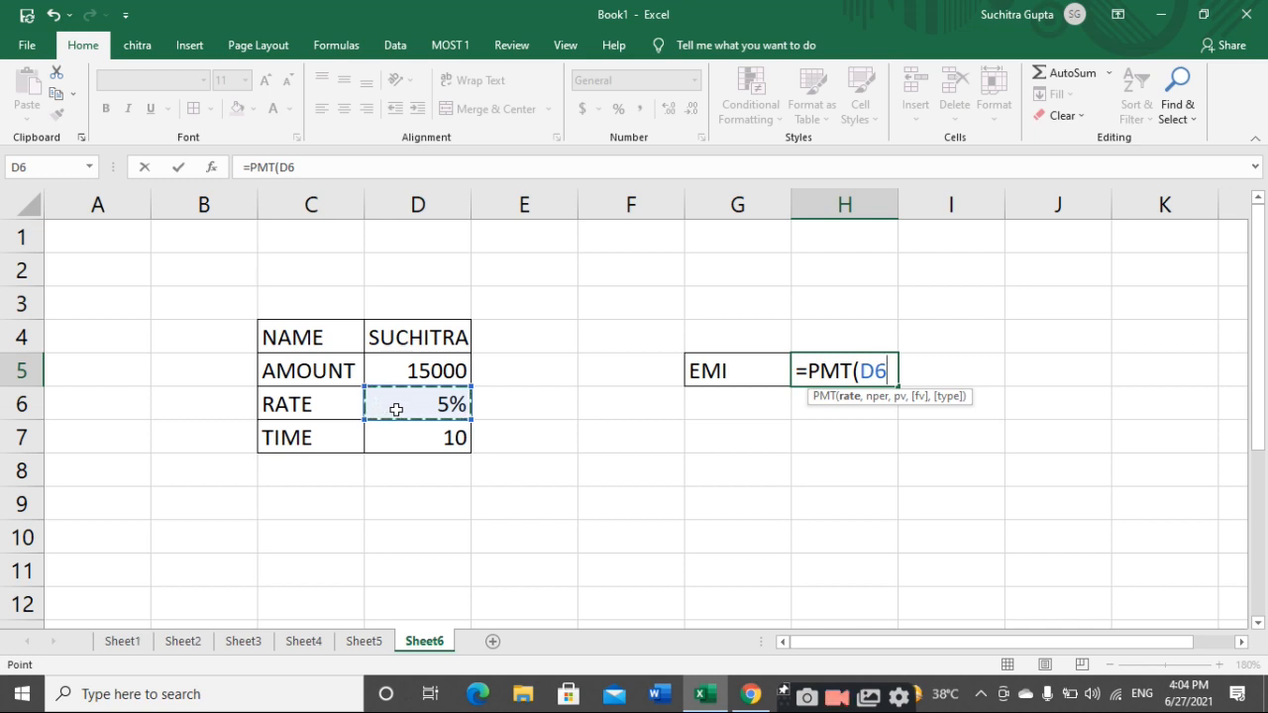
{"action": "type", "text": "?12"}
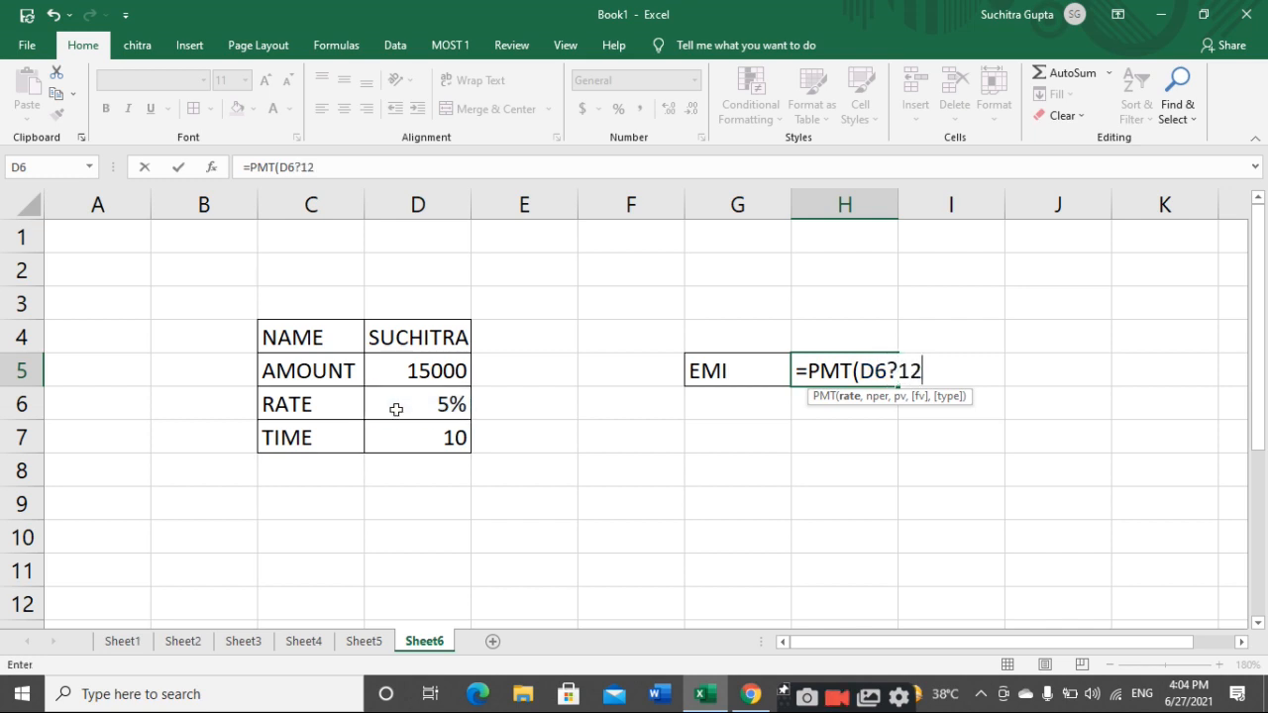
{"action": "key", "text": "BackSpace"}
{"action": "key", "text": "BackSpace"}
{"action": "key", "text": "BackSpace"}
{"action": "type", "text": "/12"}
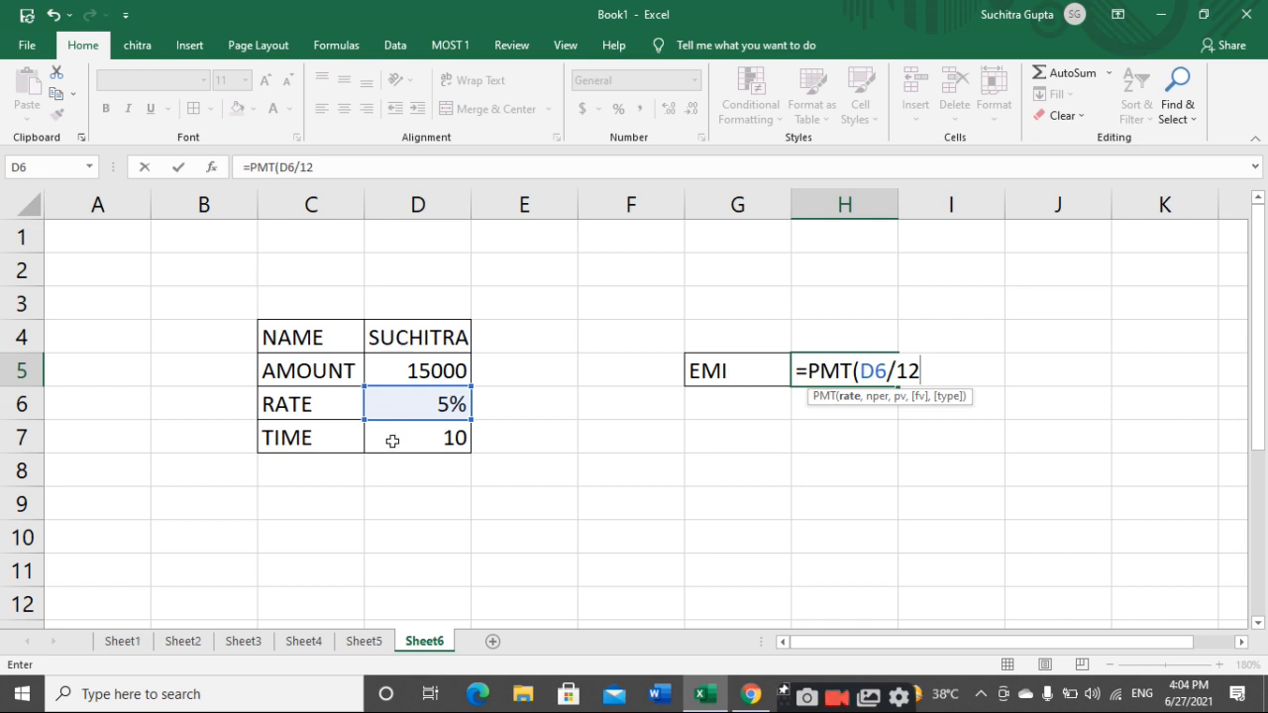
Add the time cell D7 as the number-of-periods argument of the PMT formula.
{"action": "type", "text": ","}
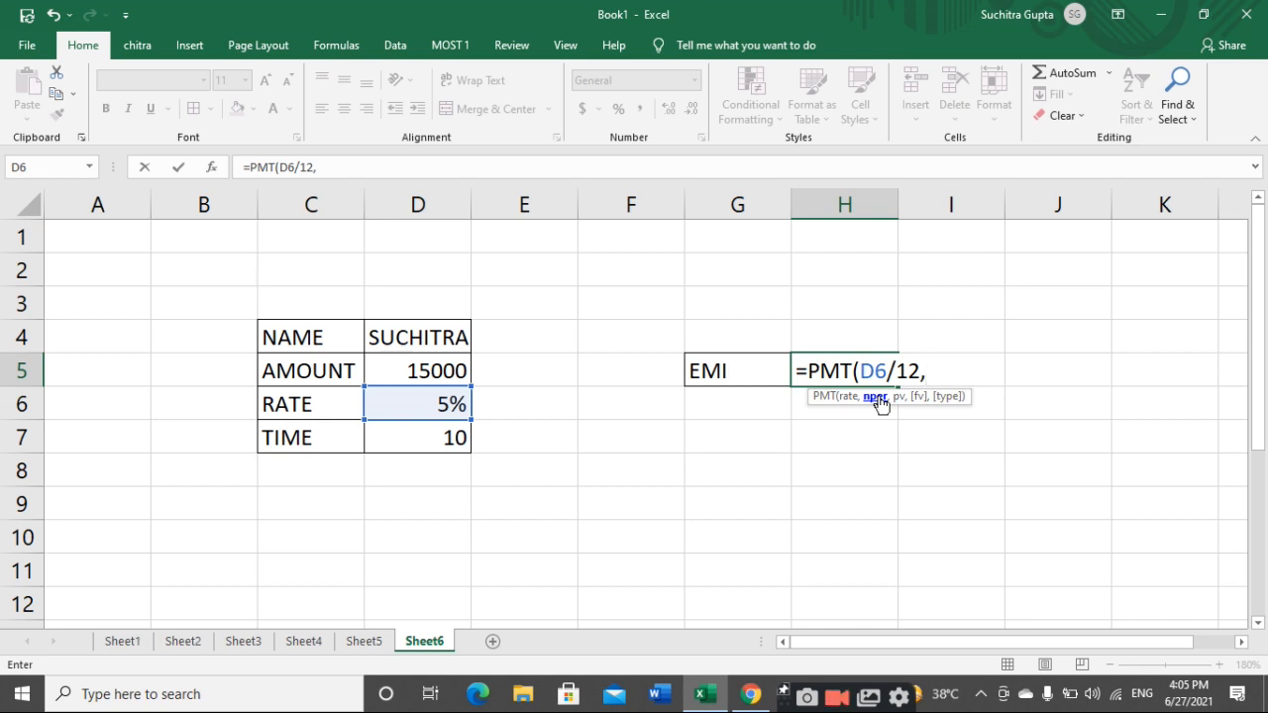
{"action": "left_click", "coordinate": [432, 432]}
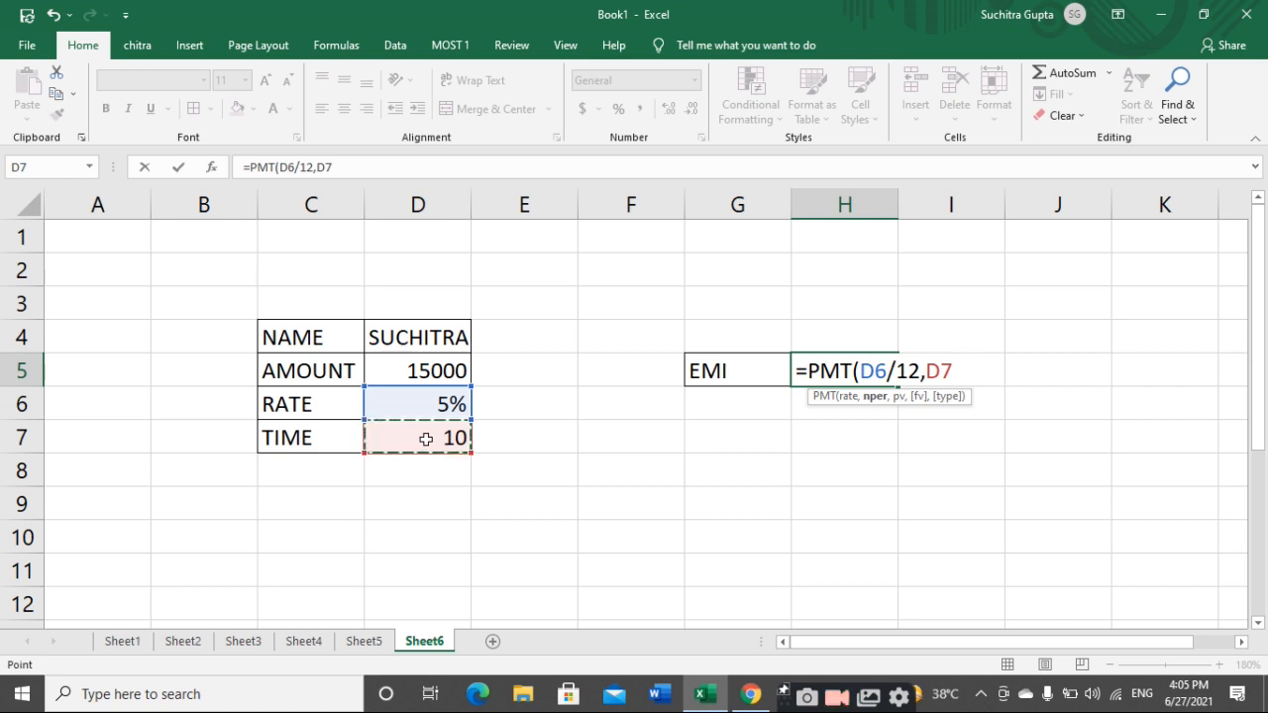
{"action": "type", "text": "/12"}
{"action": "key", "text": "BackSpace"}
{"action": "key", "text": "BackSpace"}
{"action": "key", "text": "BackSpace"}
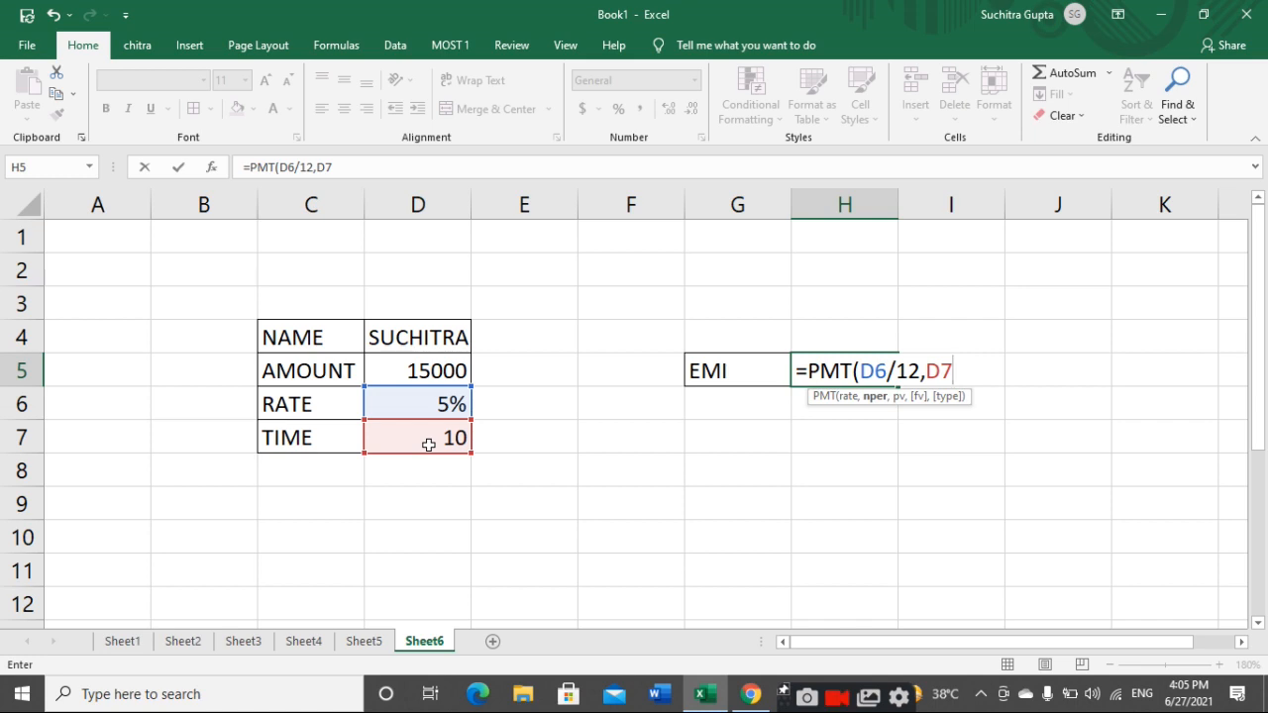
Complete the PMT formula with D5 as present value, 0 as future value and type 0 for end-of-period payments.
{"action": "type", "text": ","}
{"action": "left_click", "coordinate": [428, 362]}
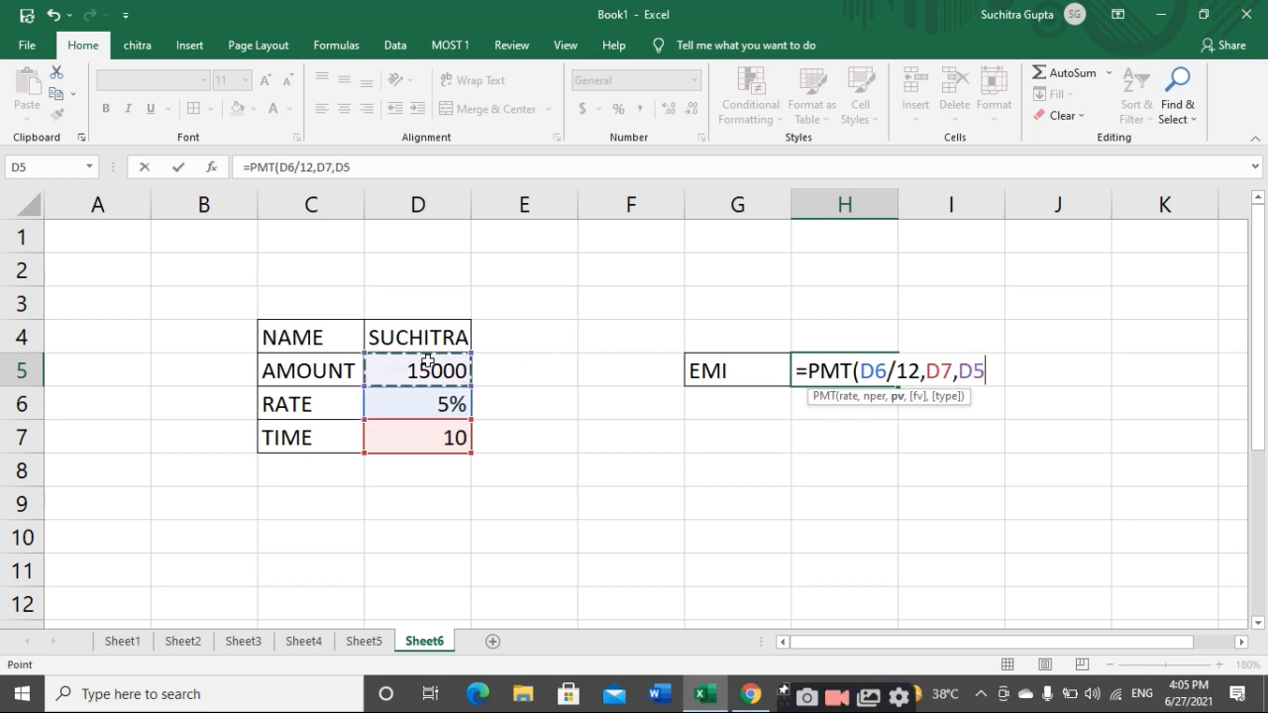
{"action": "type", "text": ","}
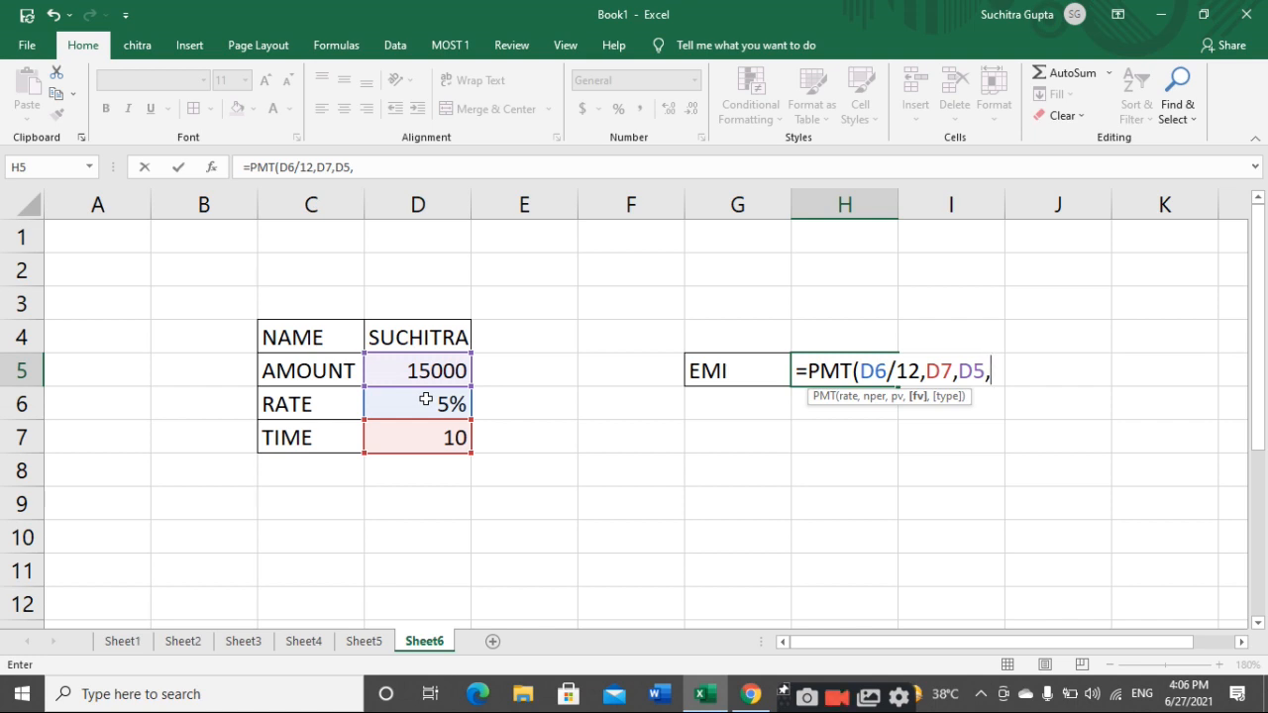
{"action": "type", "text": "0"}
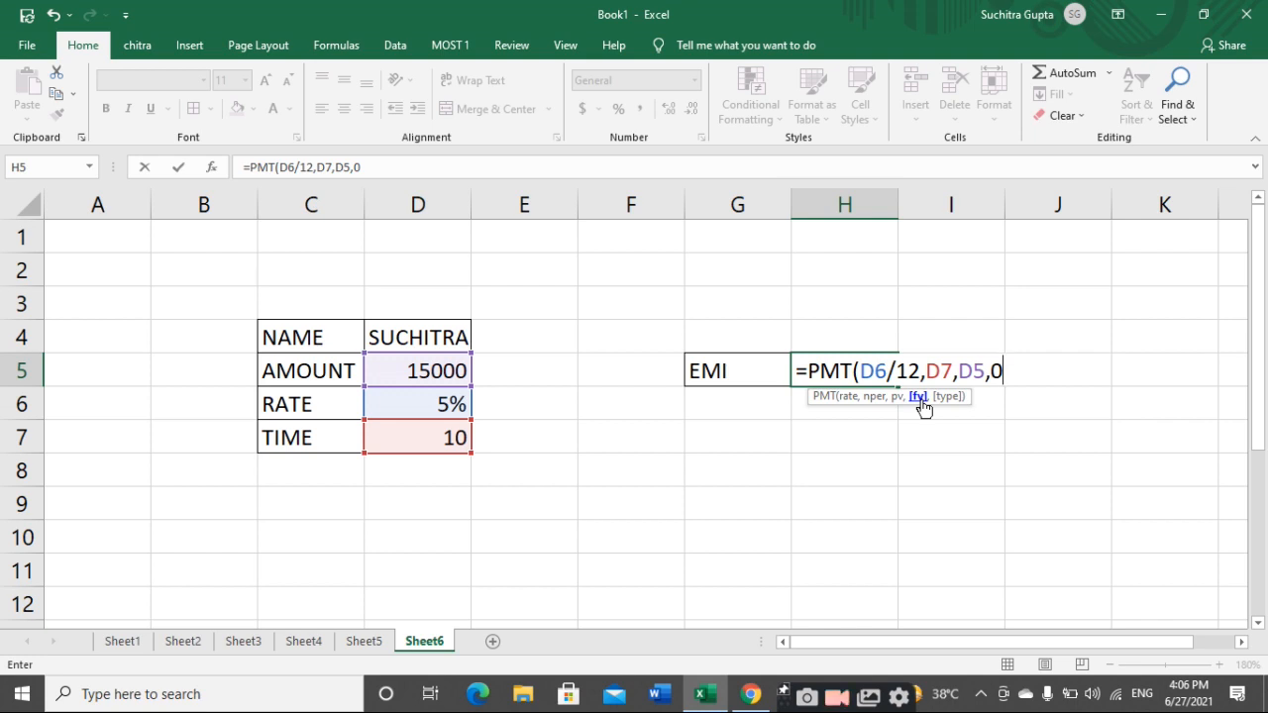
{"action": "type", "text": ","}
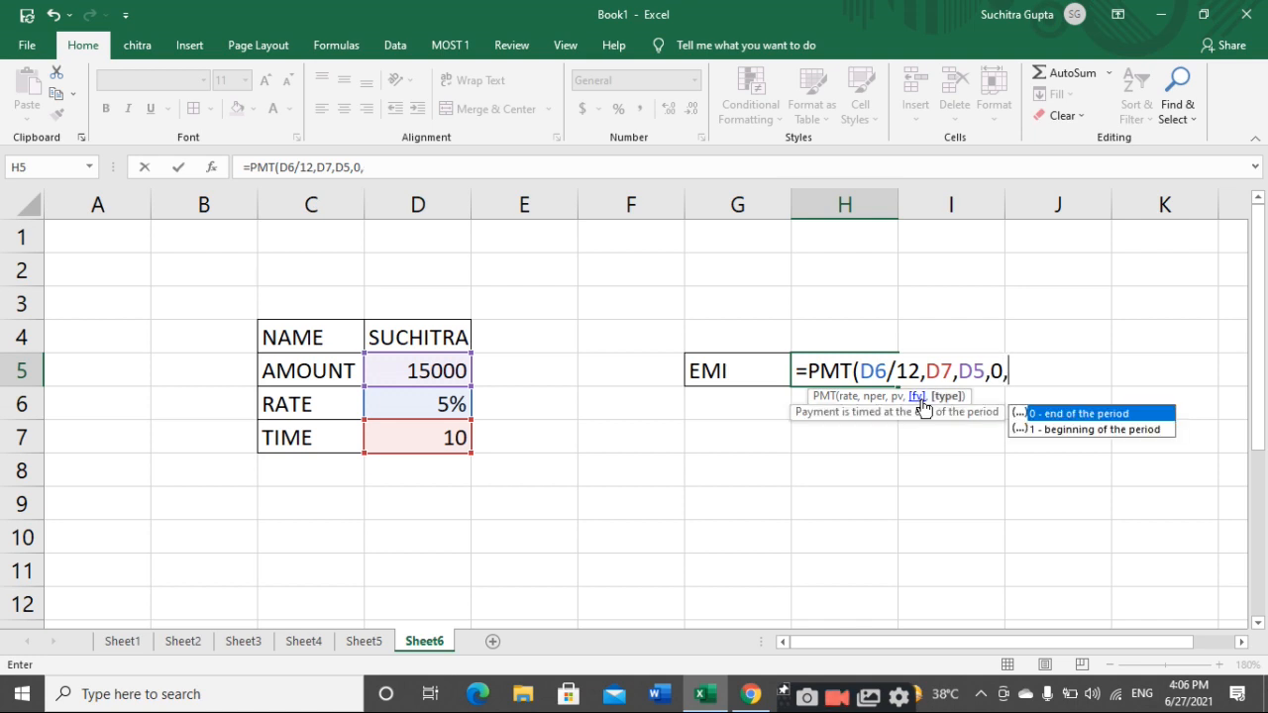
{"action": "type", "text": "0"}
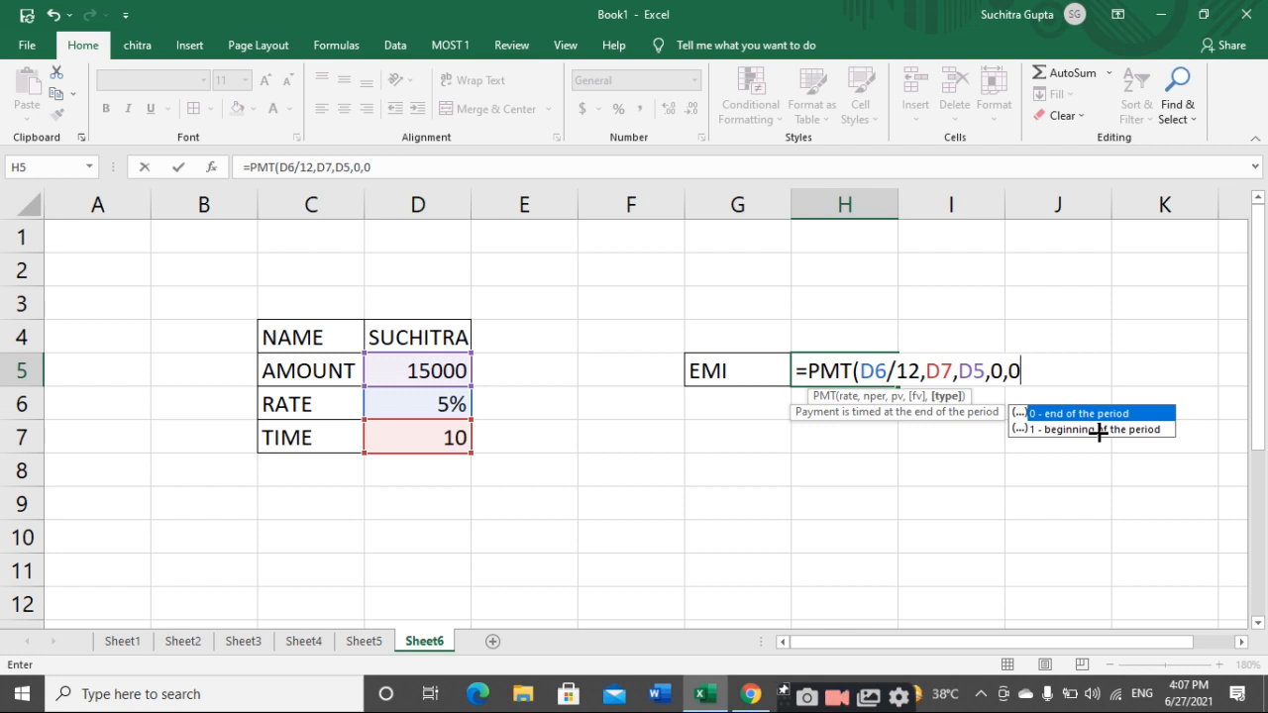
{"action": "key", "text": "Escape"}
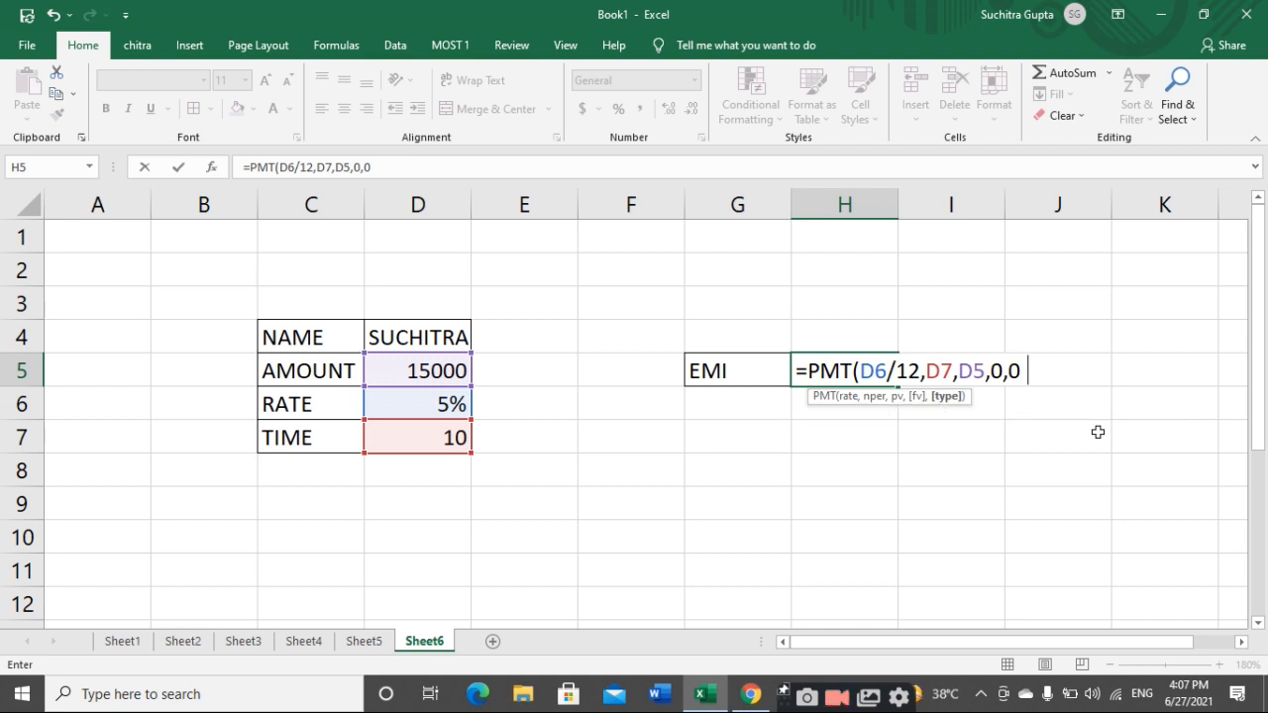
{"action": "type", "text": ")"}
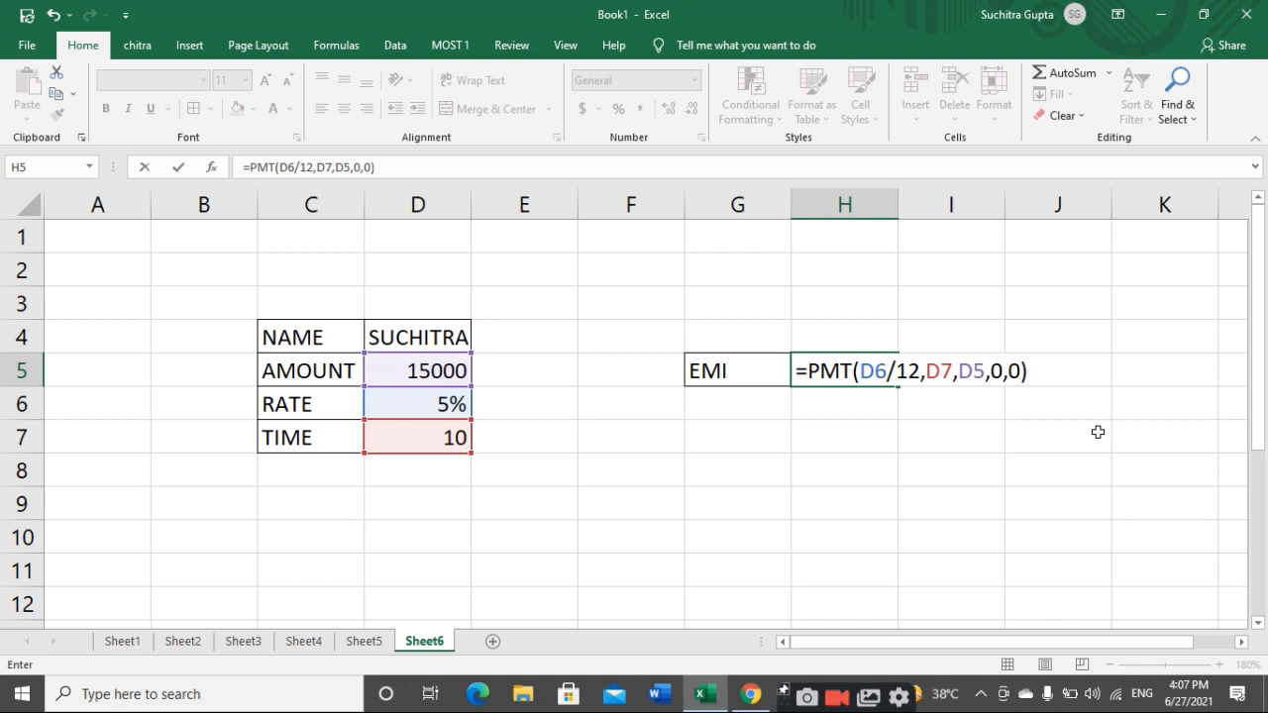
{"action": "key", "text": "Return"}
{"action": "key", "text": "Up"}
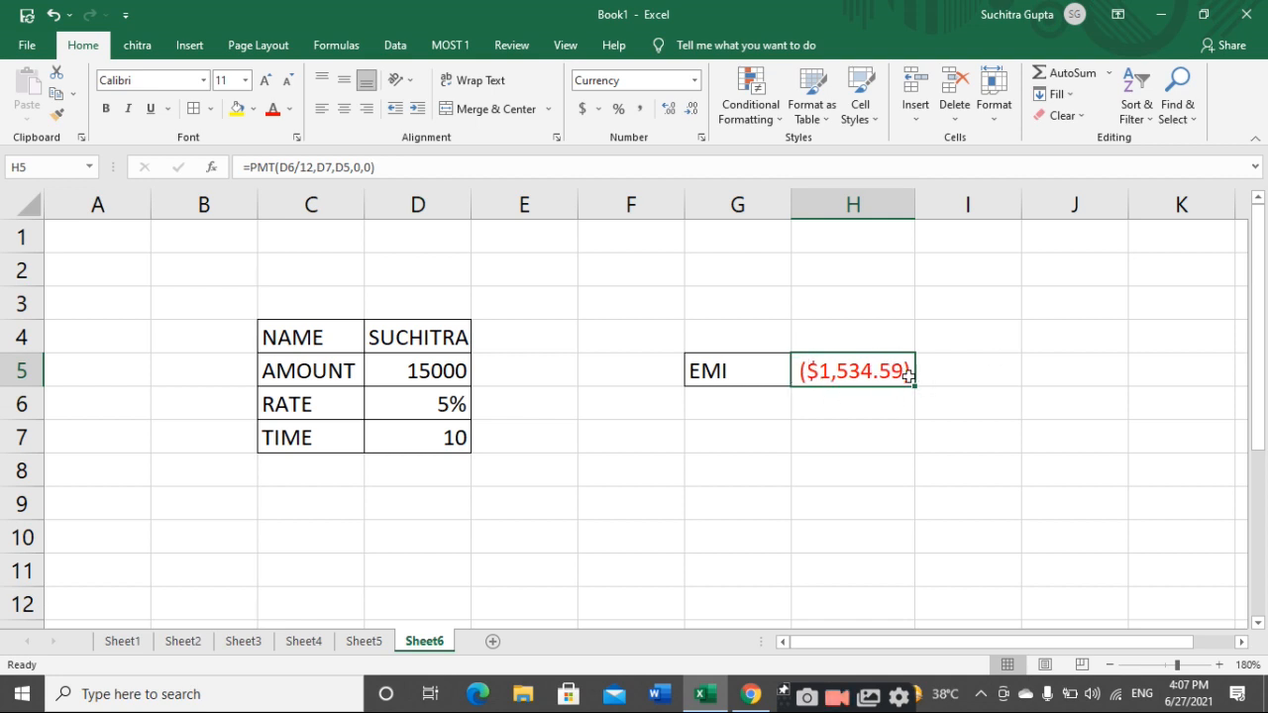
Enter the formula =H5+500 in cell H7 to add 500 to the EMI.
{"action": "left_click", "coordinate": [856, 402]}
{"action": "key", "text": "Down"}
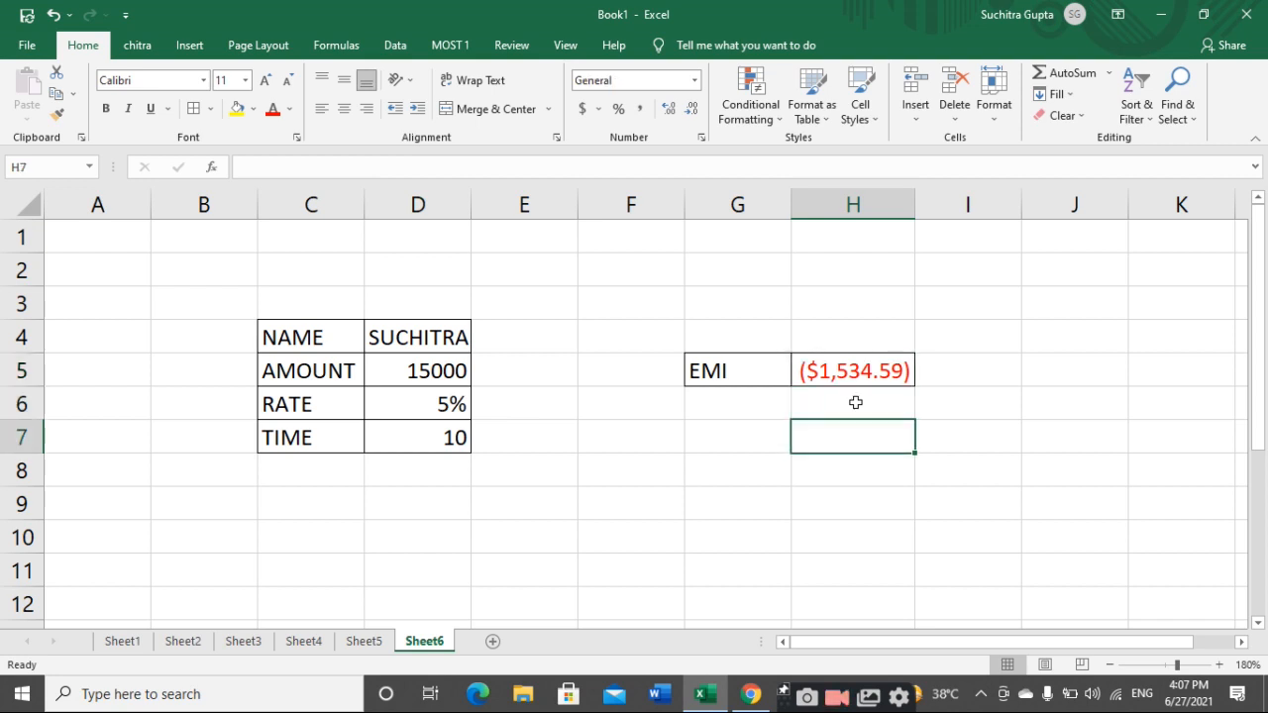
{"action": "type", "text": "="}
{"action": "key", "text": "Up"}
{"action": "key", "text": "Up"}
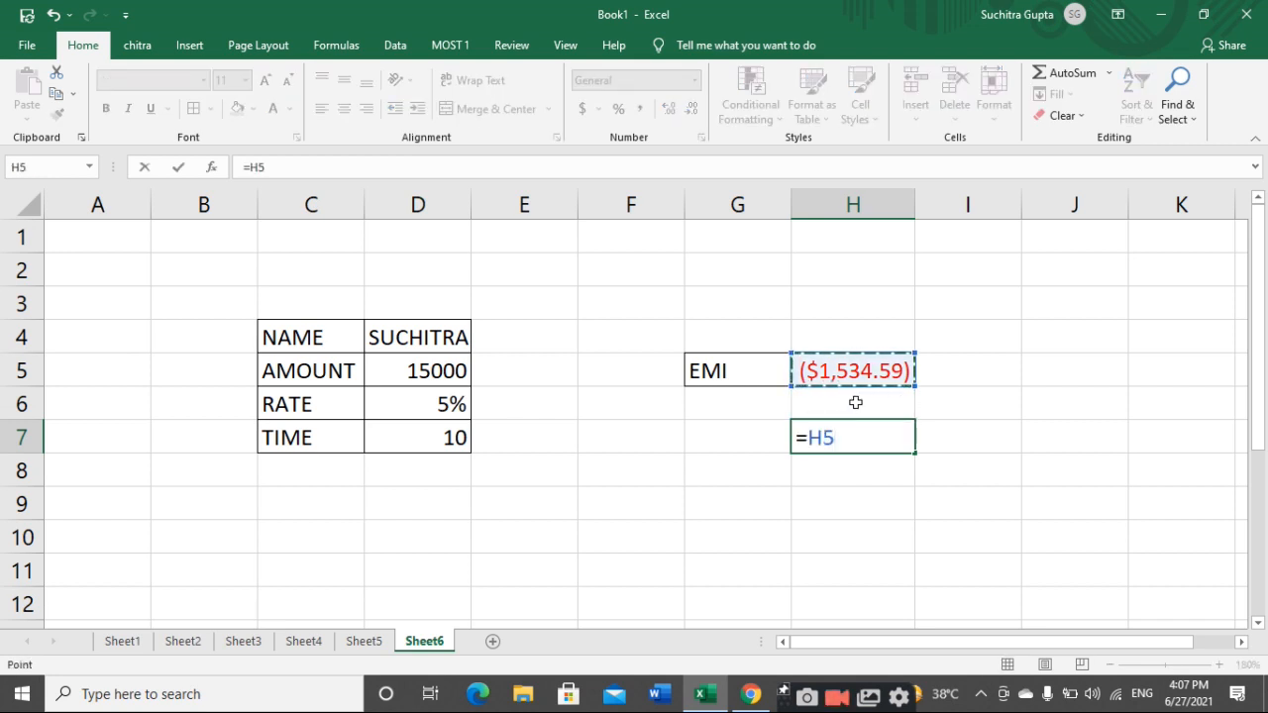
{"action": "type", "text": "+500"}
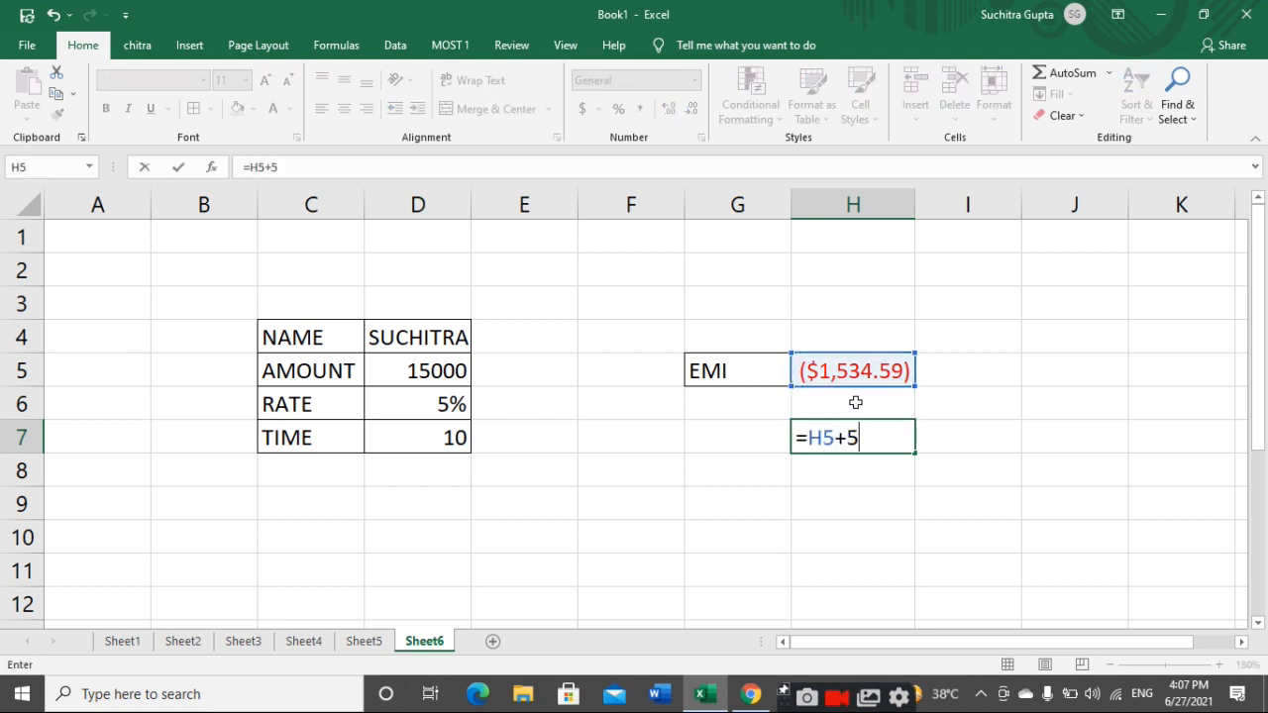
{"action": "key", "text": "Return"}
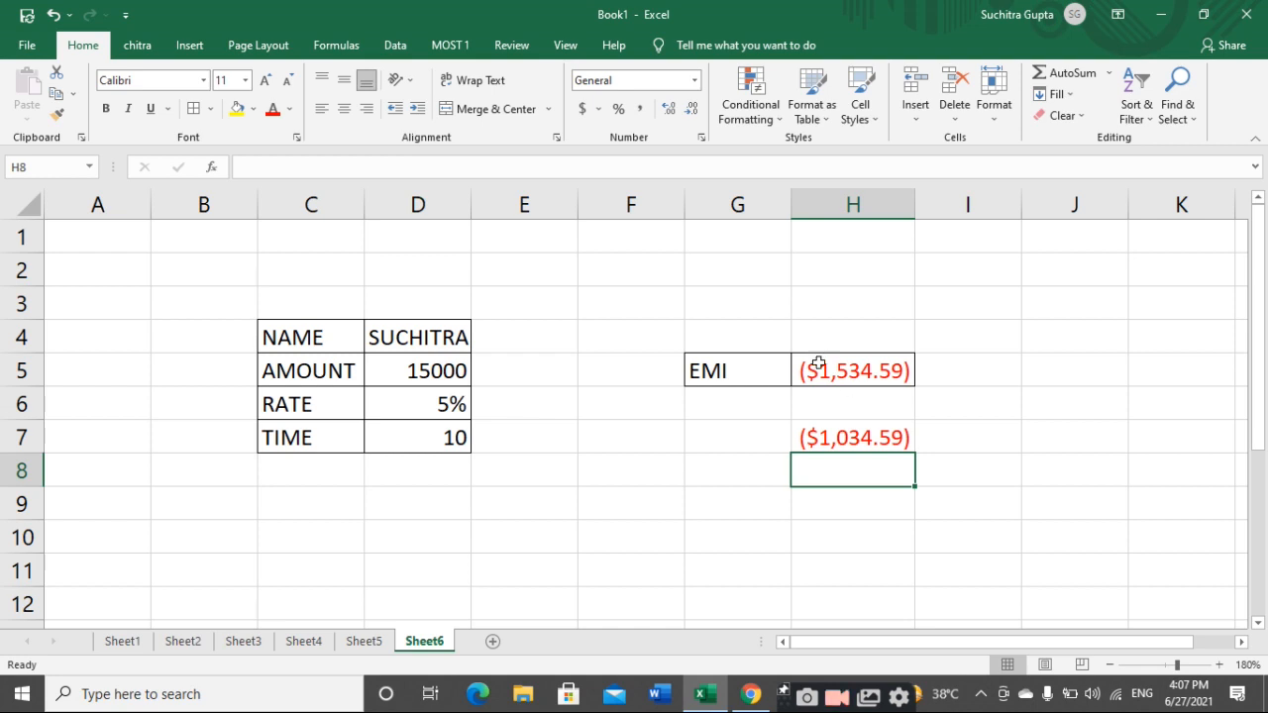
Insert a minus sign before PMT in H5 so the formula reads =-PMT(D6/12,D7,D5,0,0), and check H7.
{"action": "left_click", "coordinate": [821, 363]}
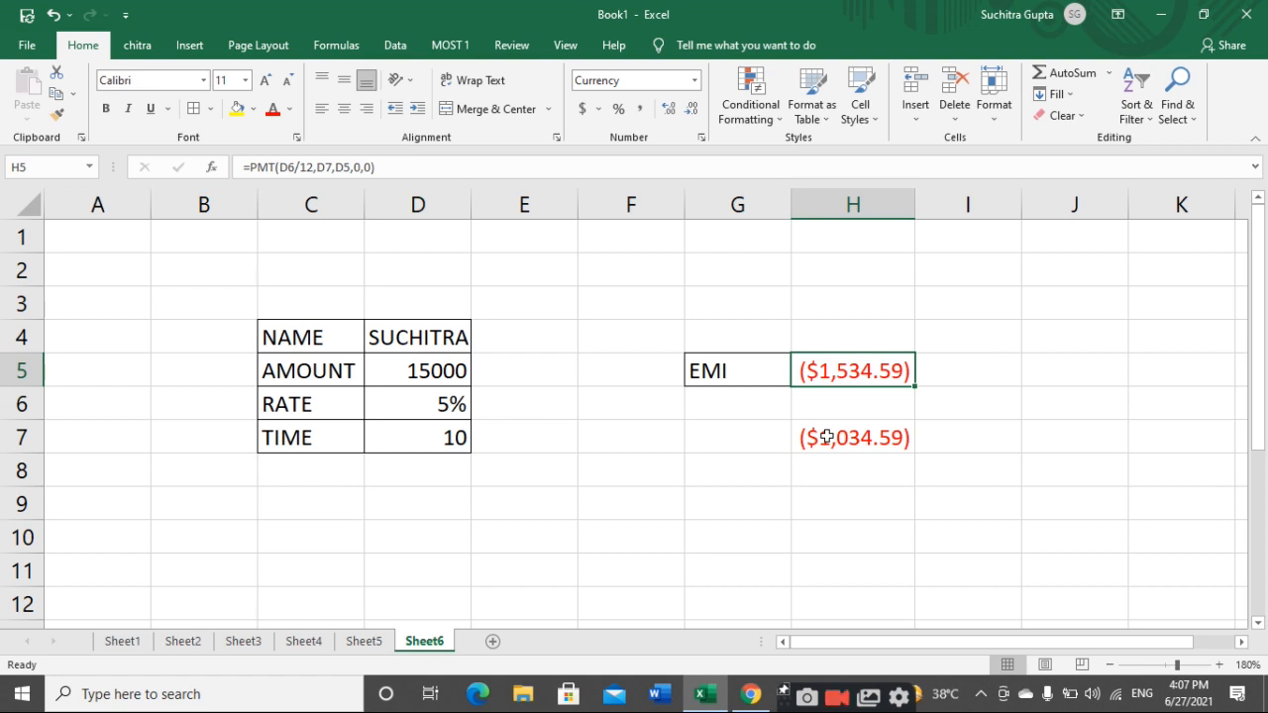
{"action": "left_click", "coordinate": [687, 514]}
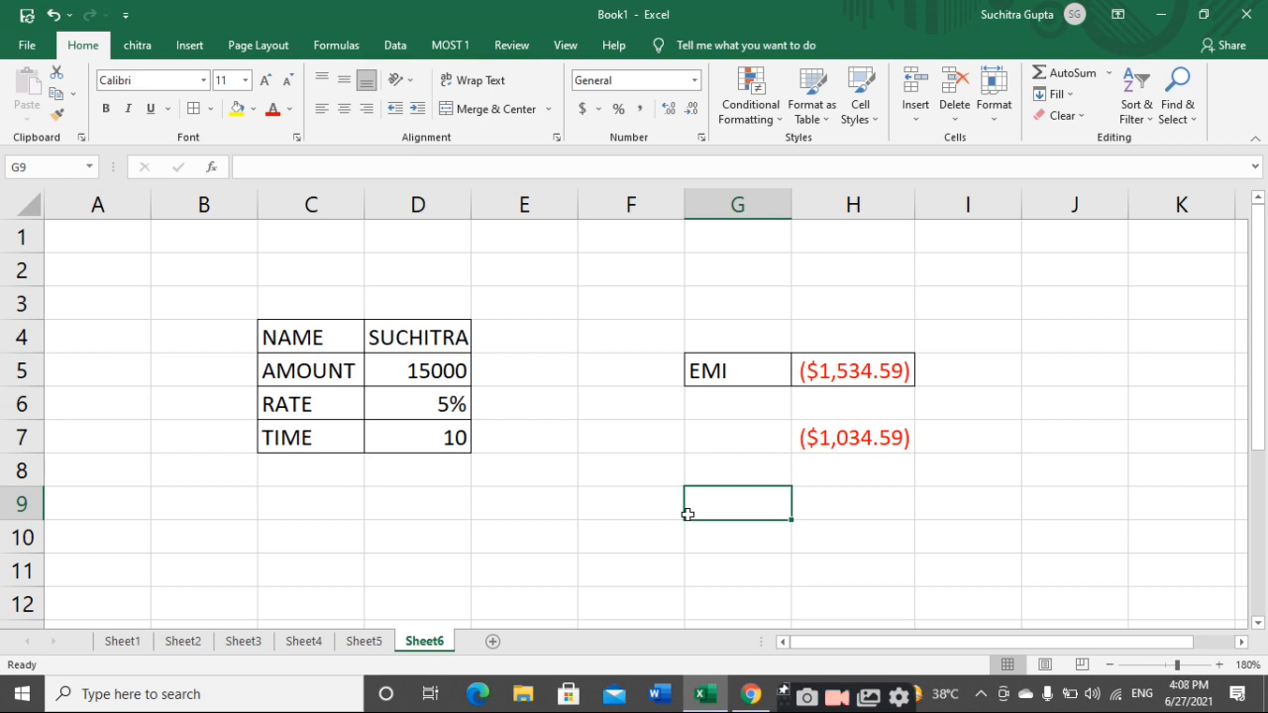
{"action": "left_click", "coordinate": [813, 440]}
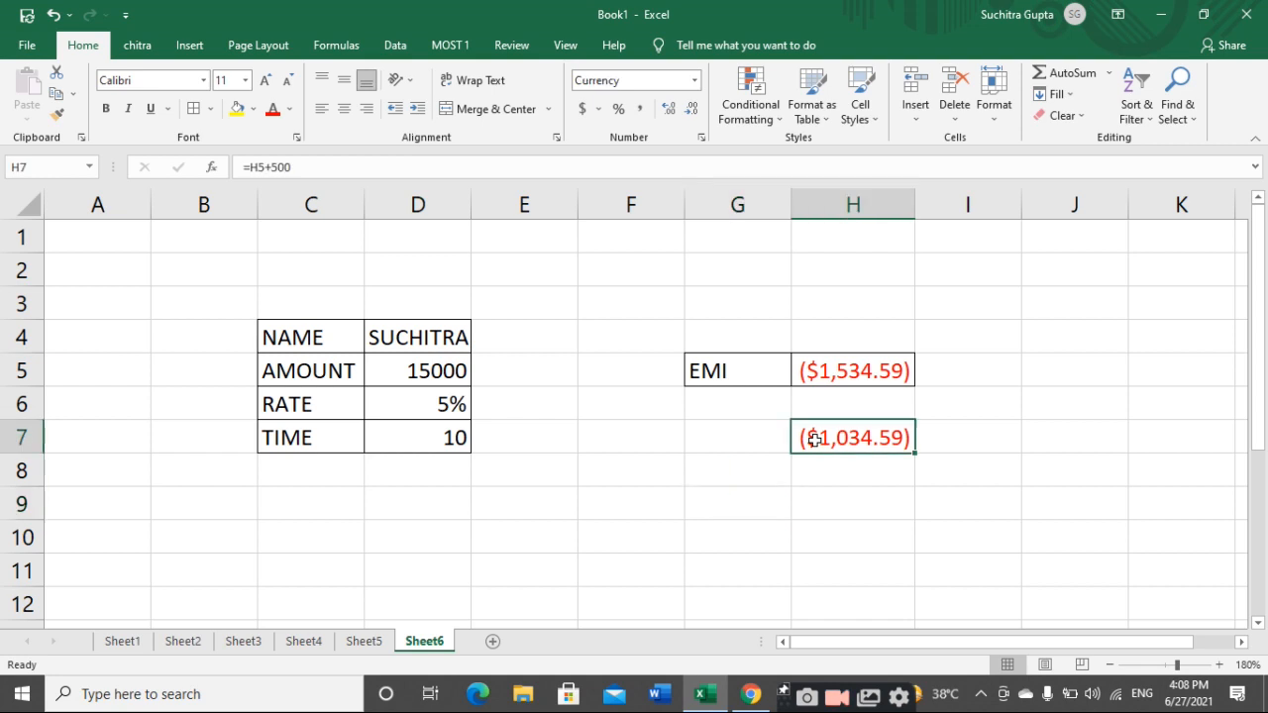
{"action": "left_click", "coordinate": [806, 374]}
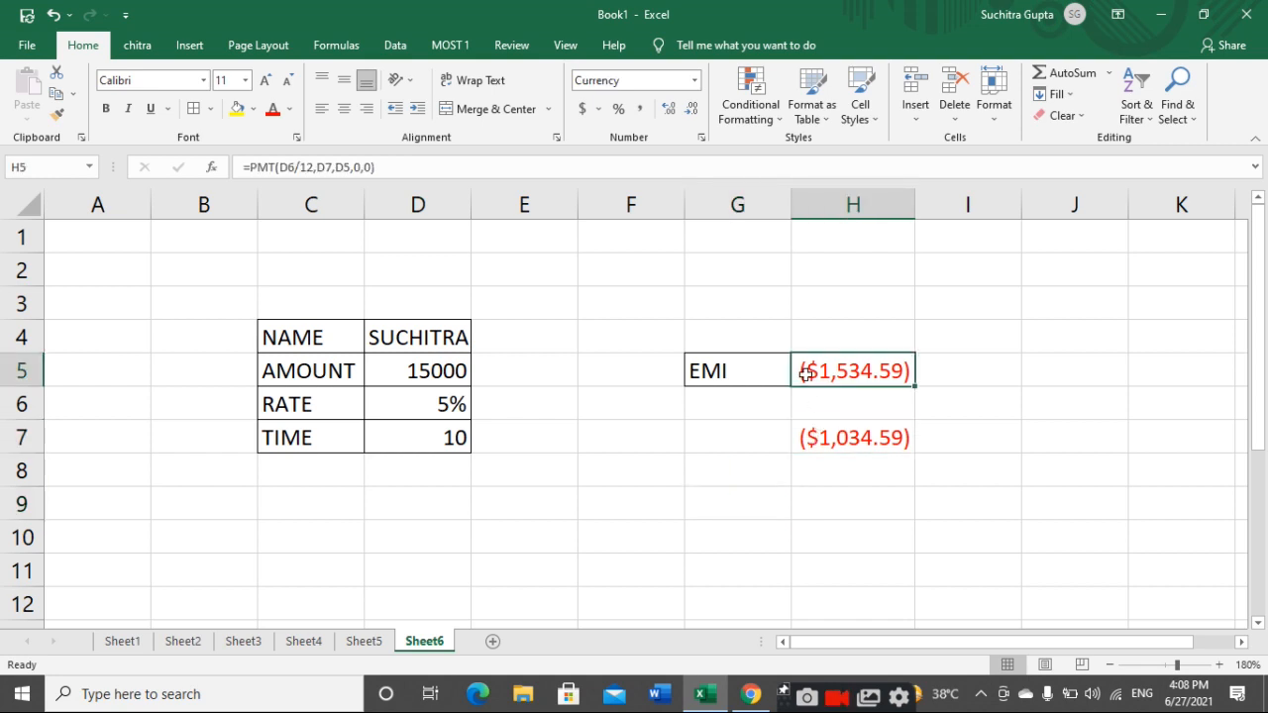
{"action": "double_click", "coordinate": [806, 373]}
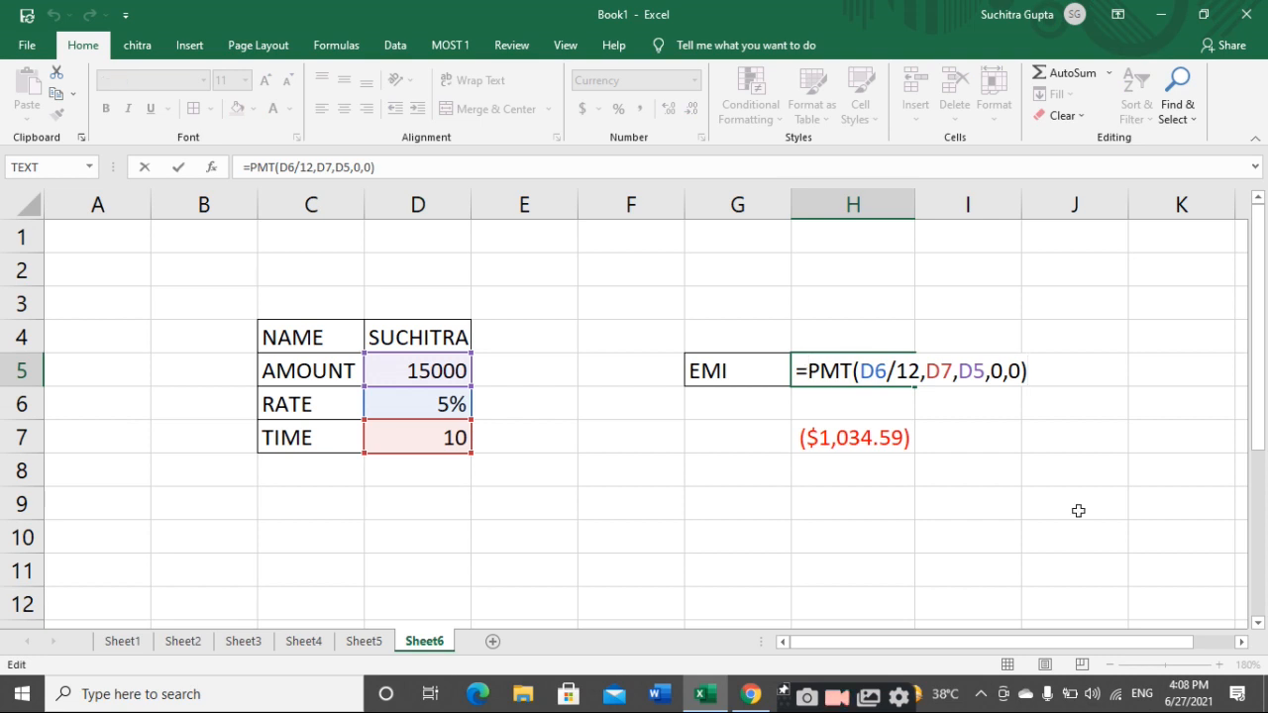
{"action": "type", "text": "-"}
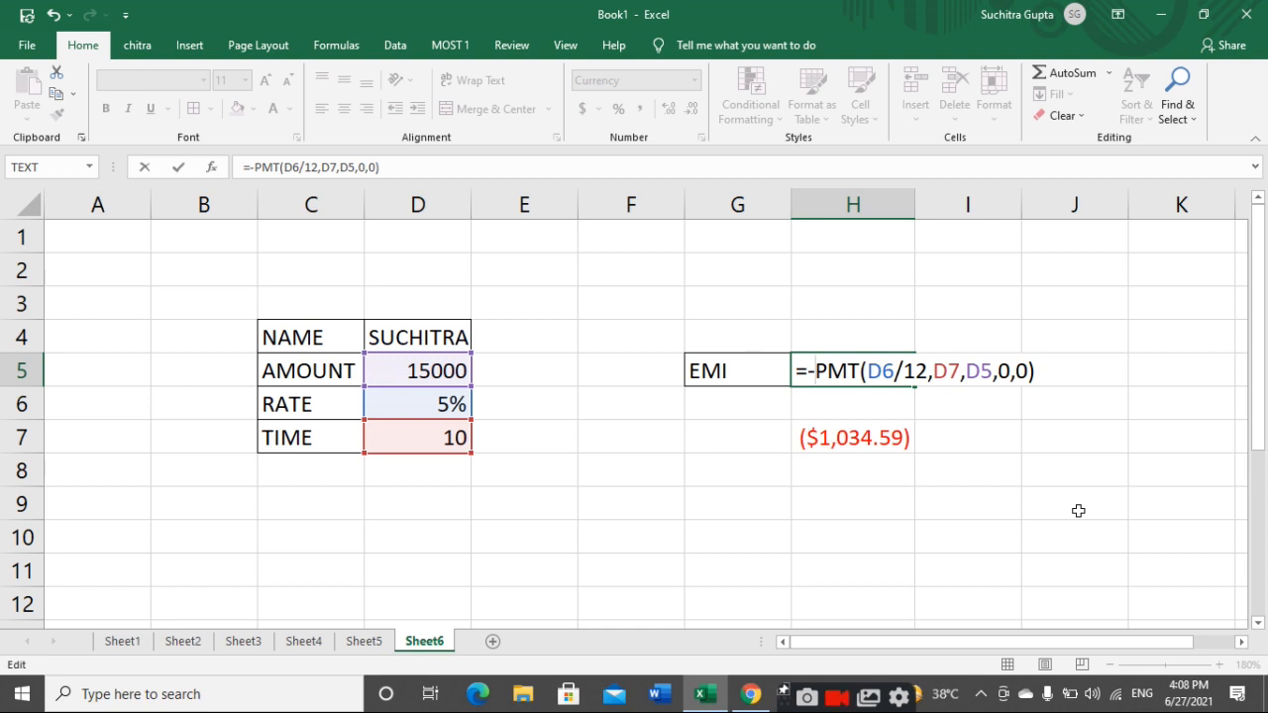
{"action": "key", "text": "Return"}
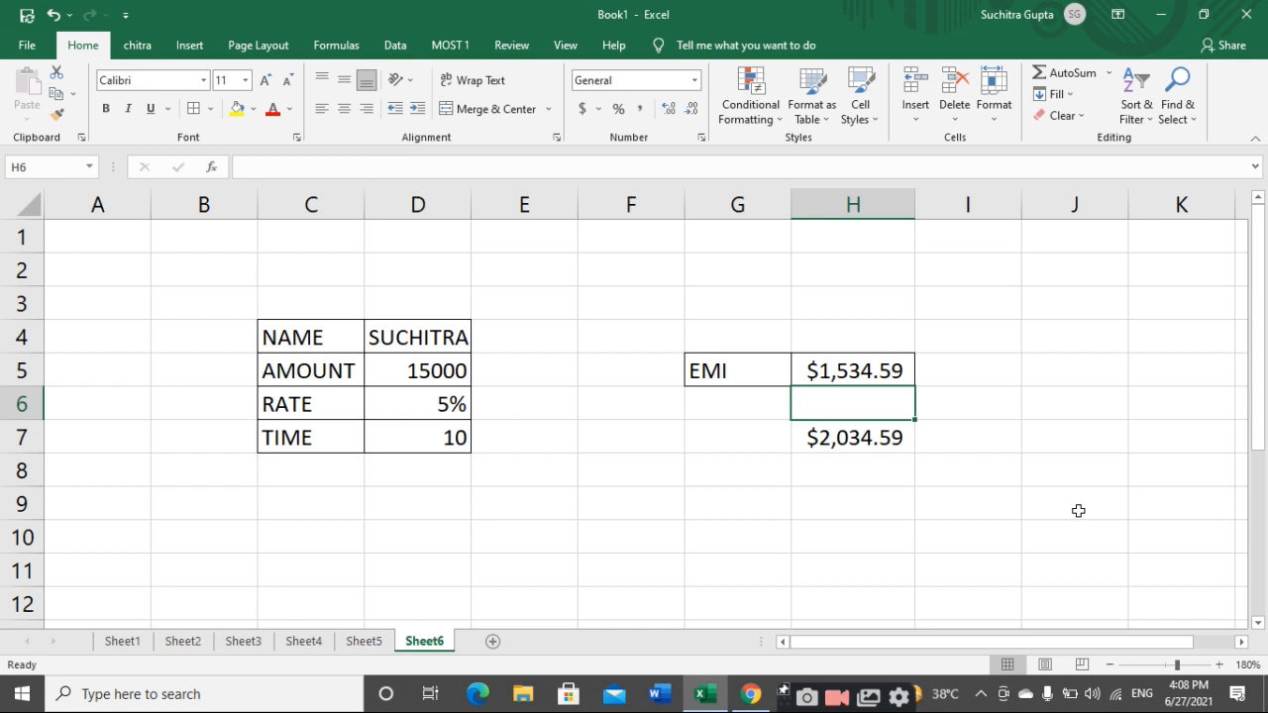
{"action": "left_click", "coordinate": [867, 437]}
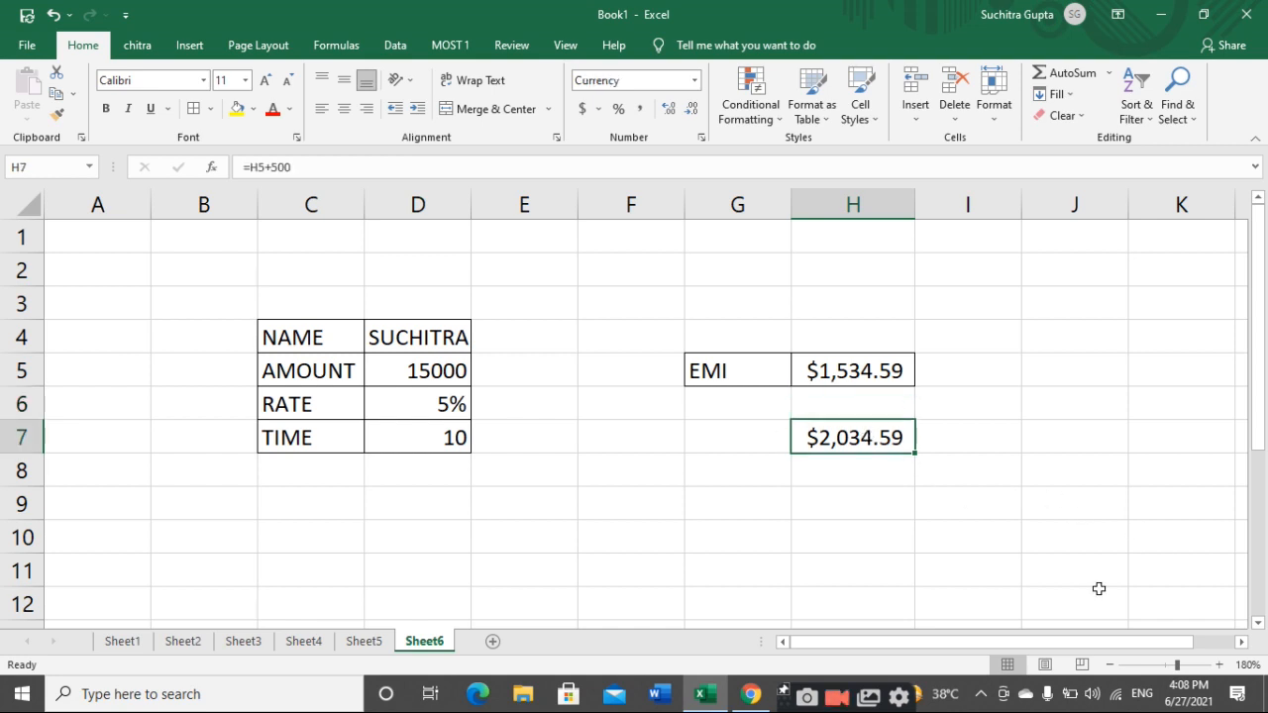
Clear cell H7 and start an IPMT formula there with D6/12 as the rate argument.
{"action": "key", "text": "Delete"}
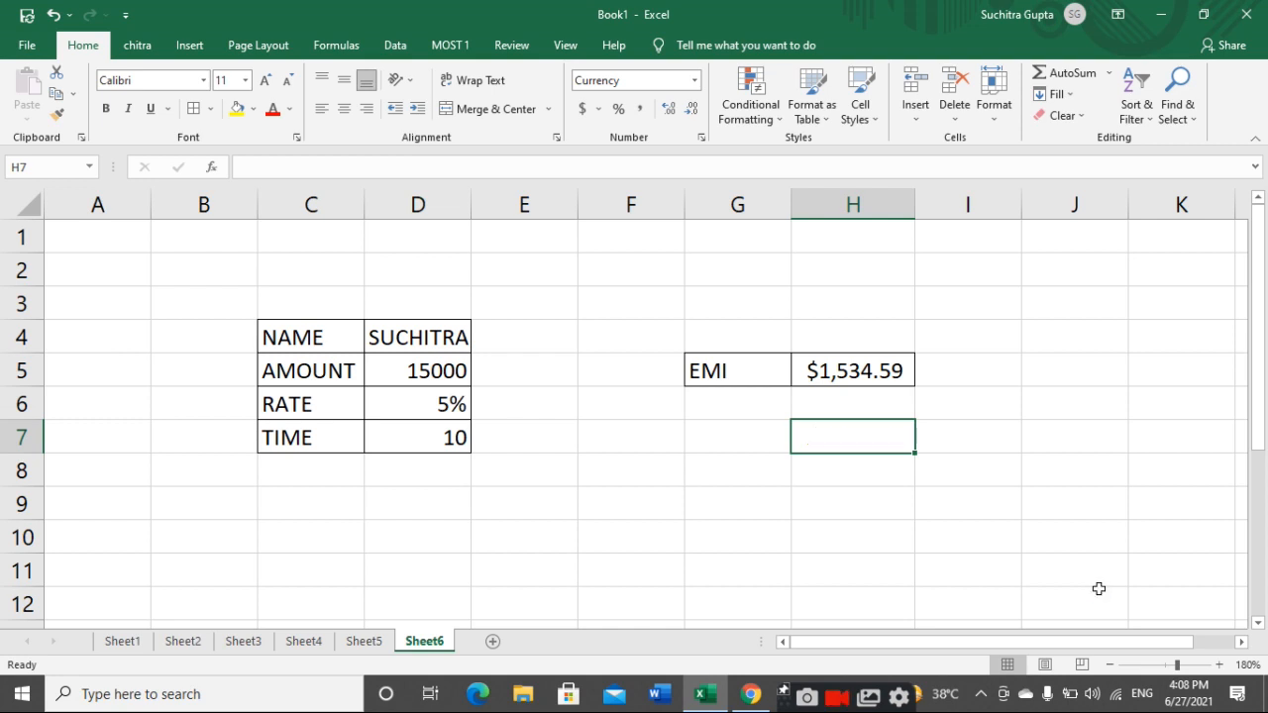
{"action": "left_click", "coordinate": [821, 384]}
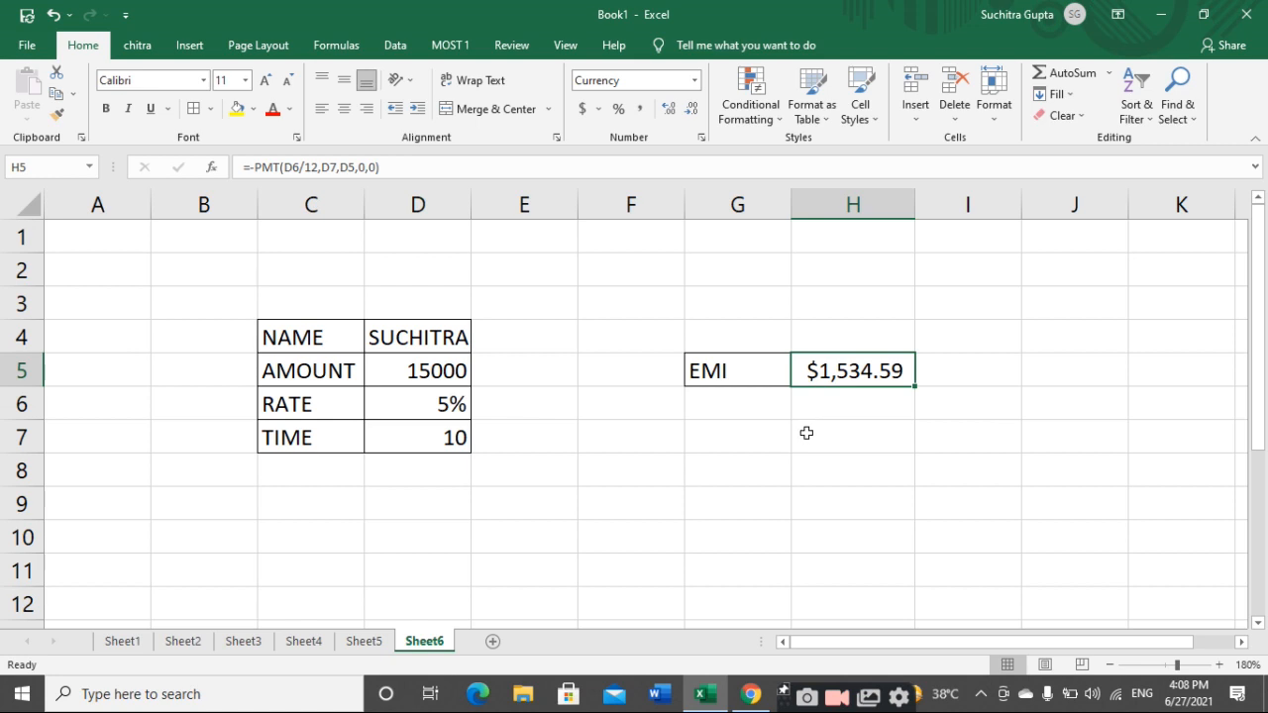
{"action": "left_click", "coordinate": [808, 432]}
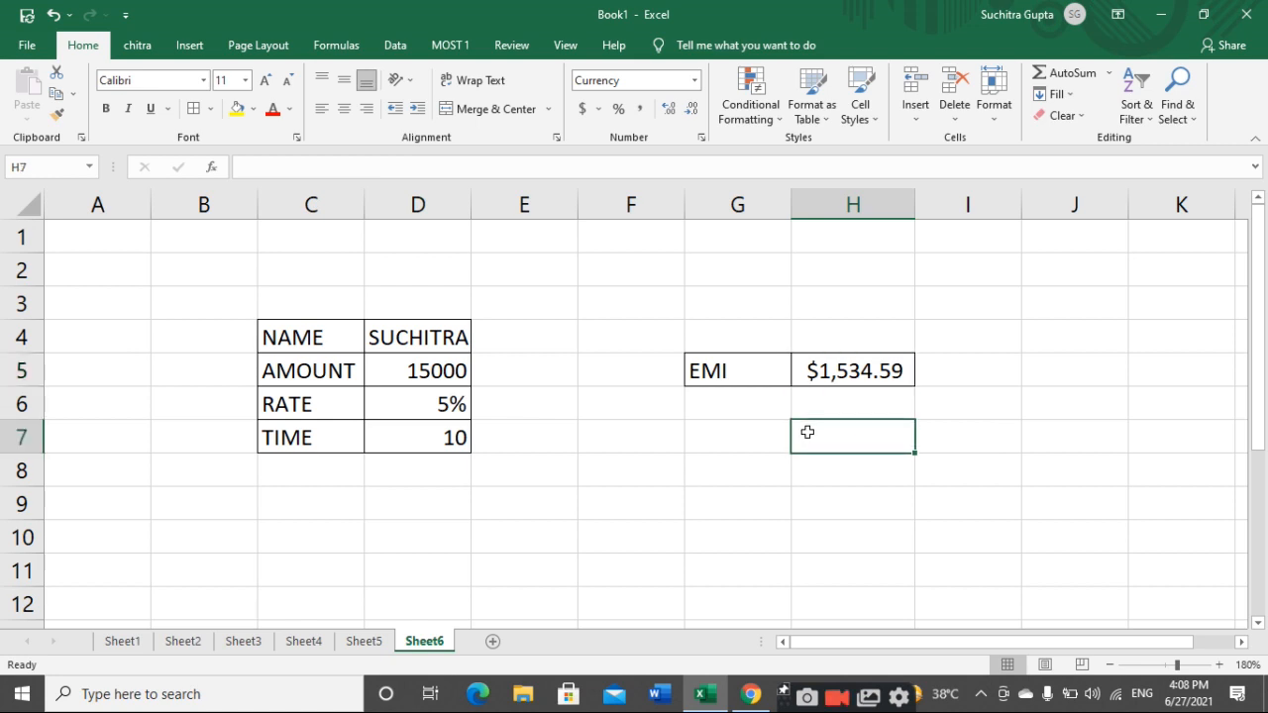
{"action": "type", "text": "=I"}
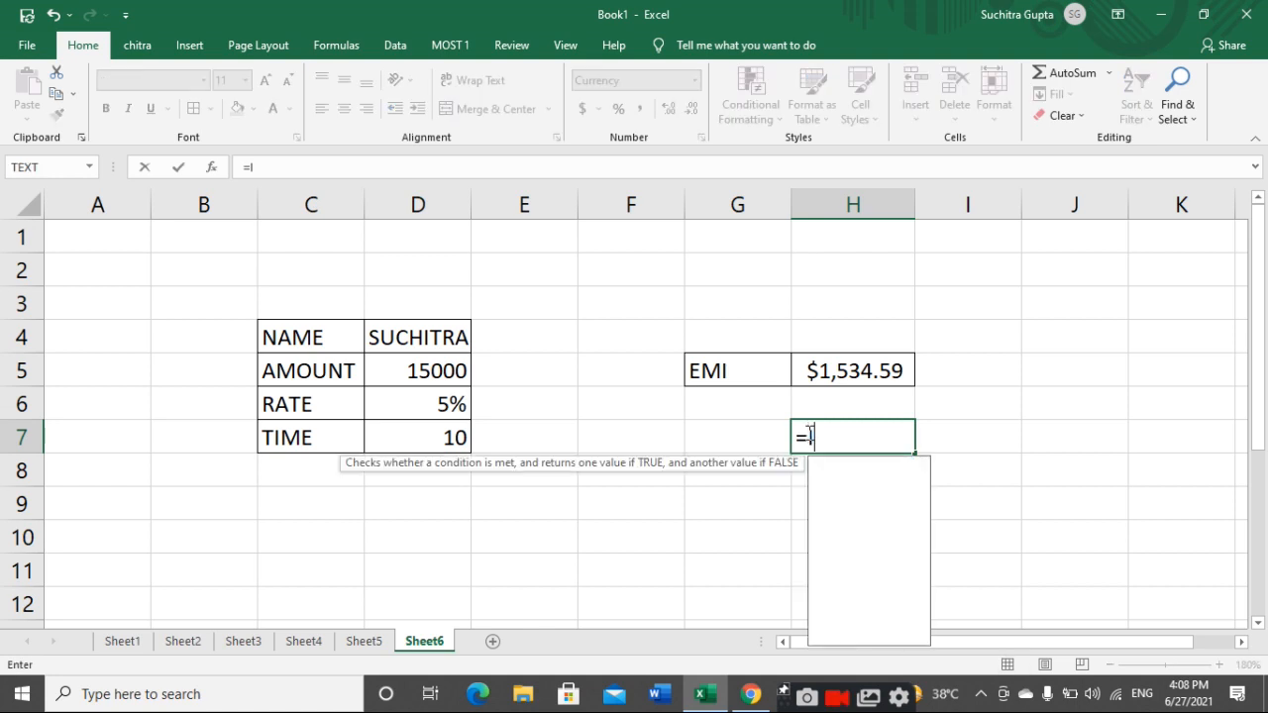
{"action": "type", "text": "PMT("}
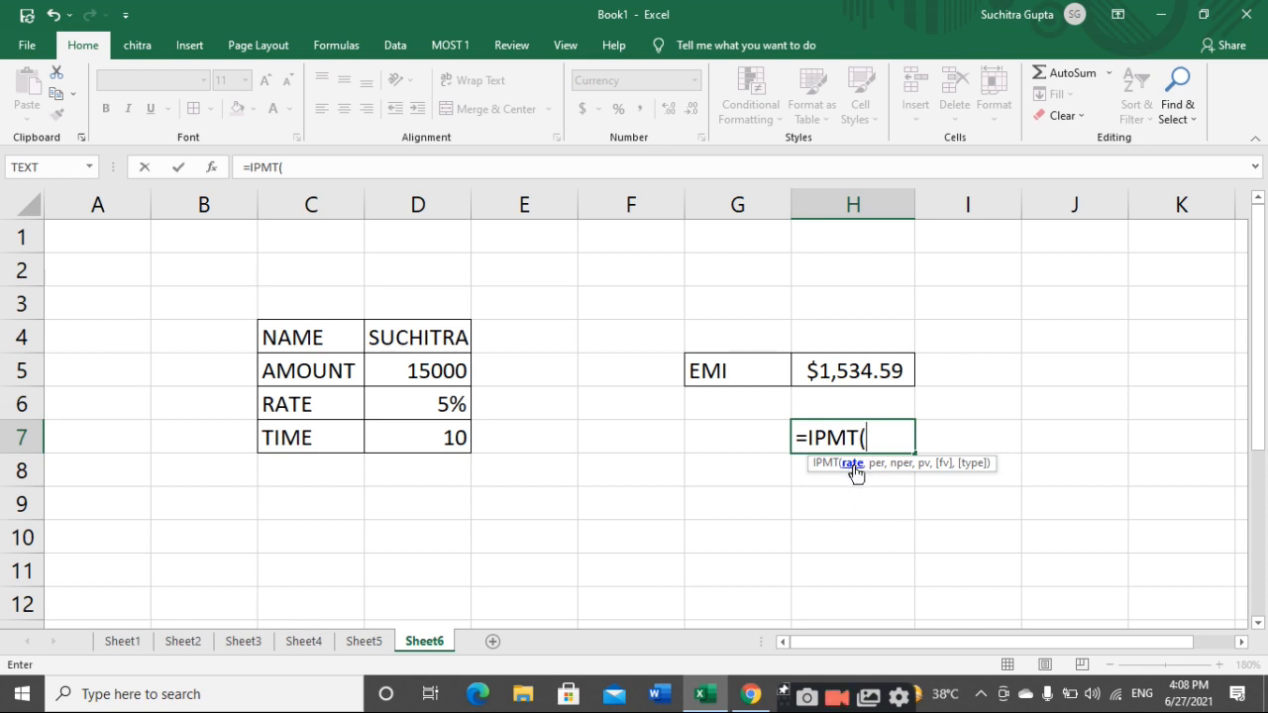
{"action": "left_click", "coordinate": [420, 401]}
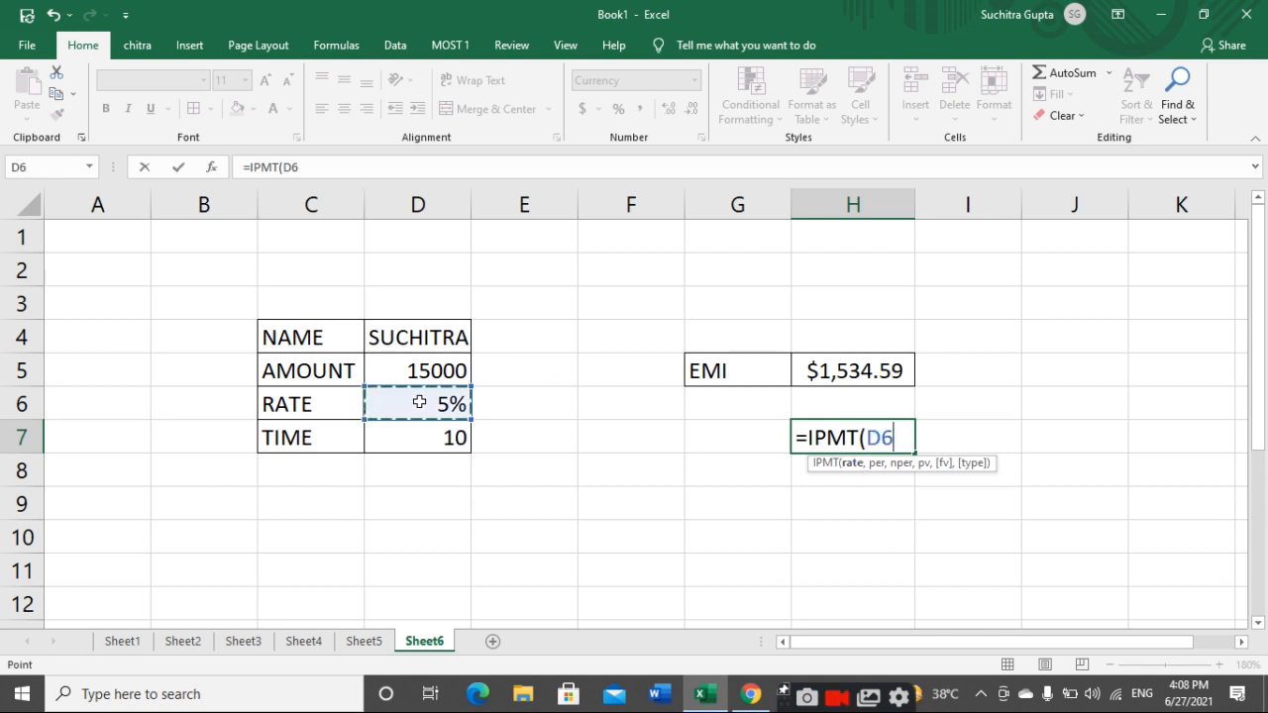
{"action": "type", "text": "/1"}
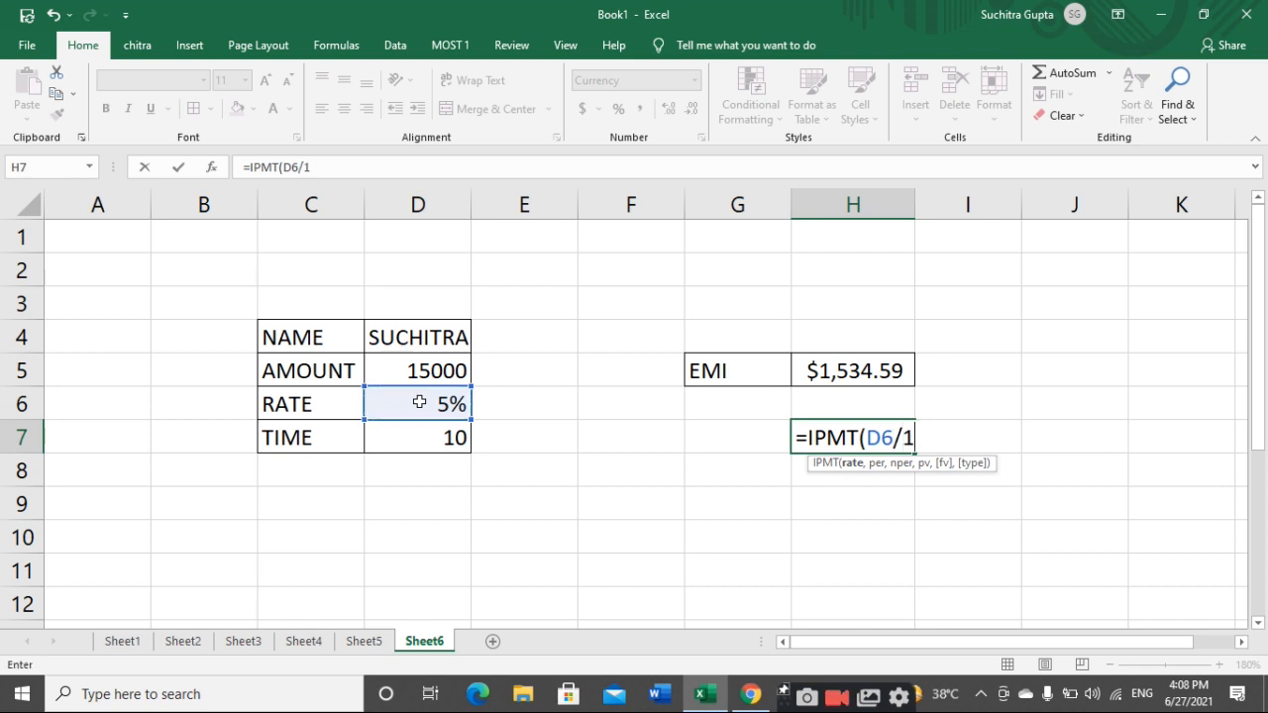
{"action": "type", "text": "2,"}
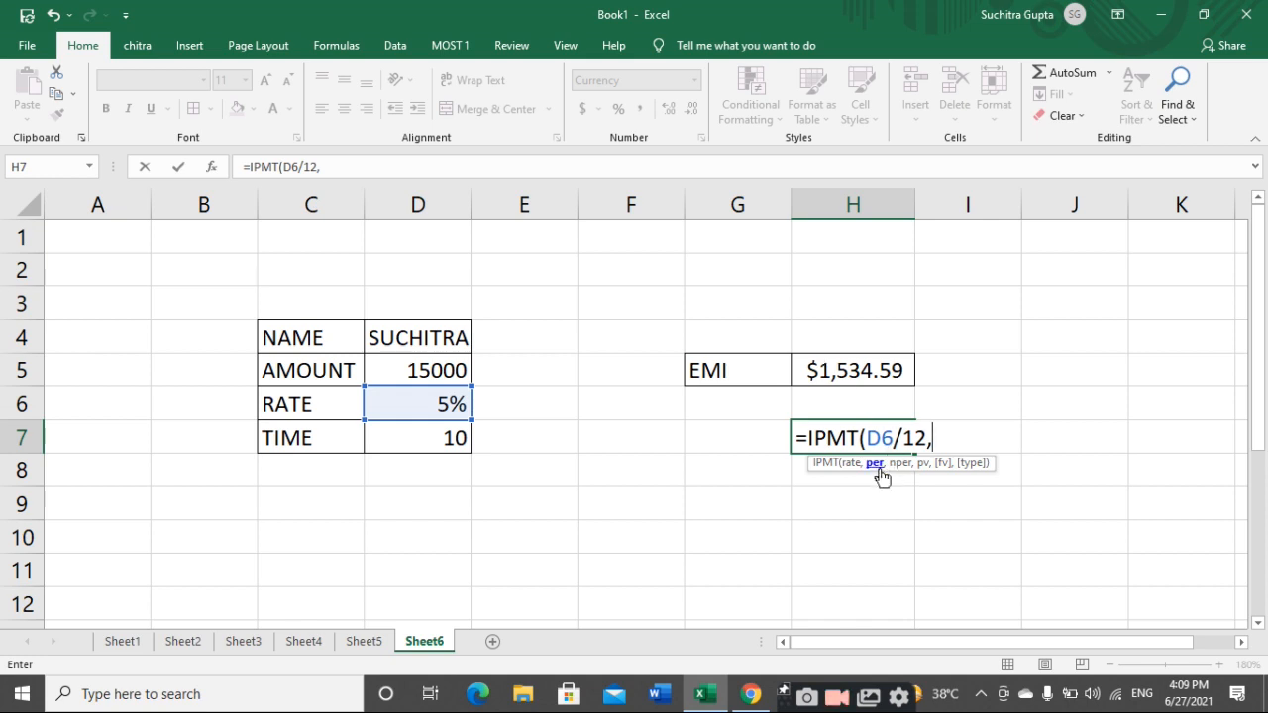
Complete the IPMT formula in H7 with period 1, D7 as number of periods, D5 as present value and 0 as future value.
{"action": "type", "text": "1,"}
{"action": "left_click", "coordinate": [416, 426]}
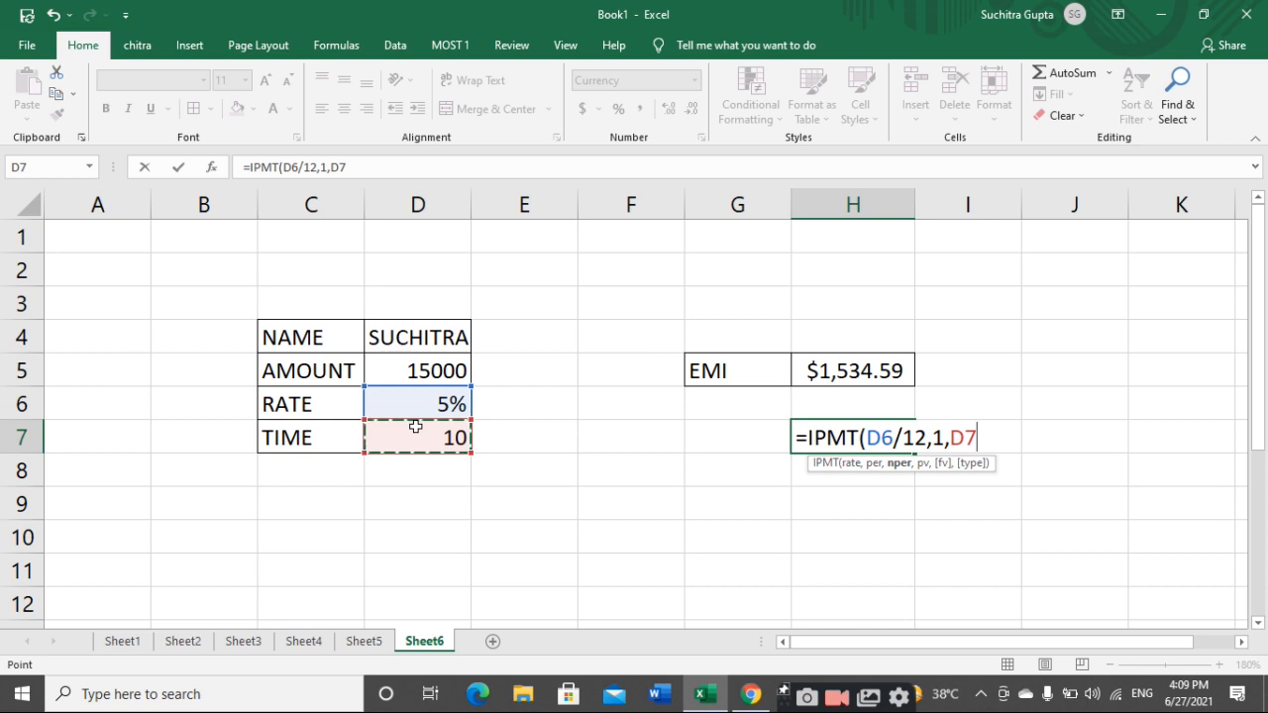
{"action": "type", "text": ","}
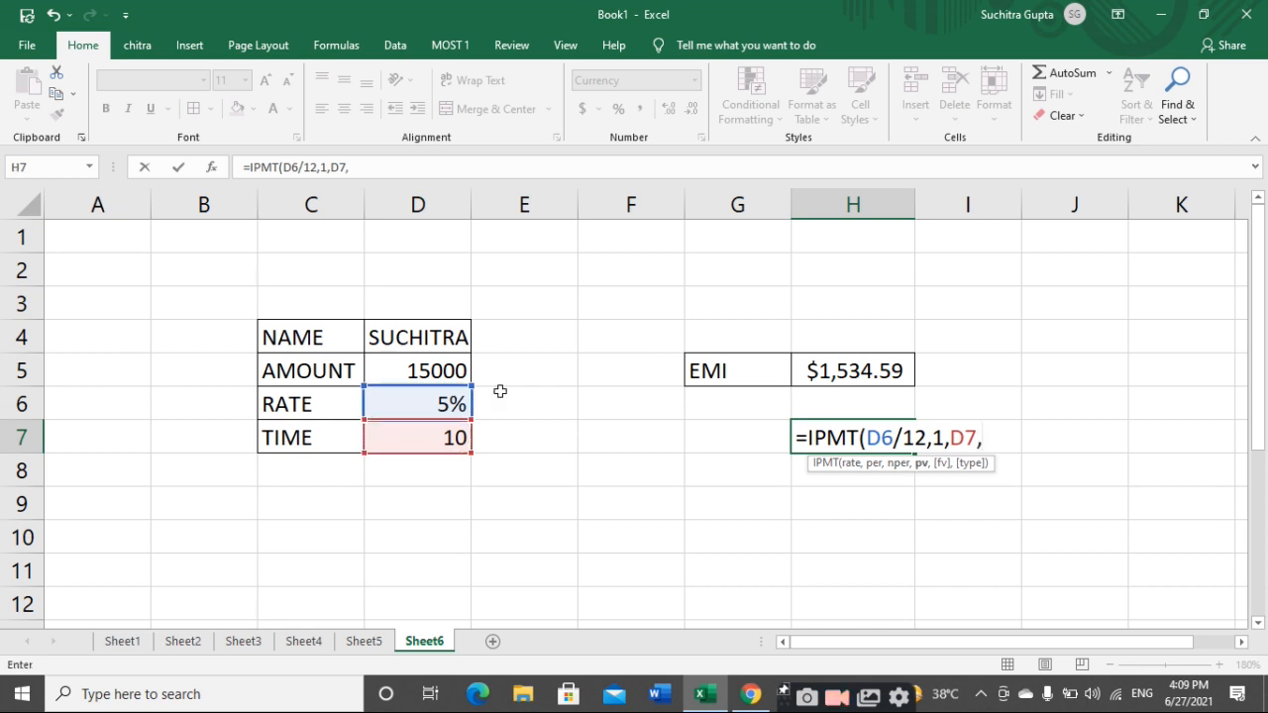
{"action": "left_click", "coordinate": [406, 372]}
{"action": "type", "text": ","}
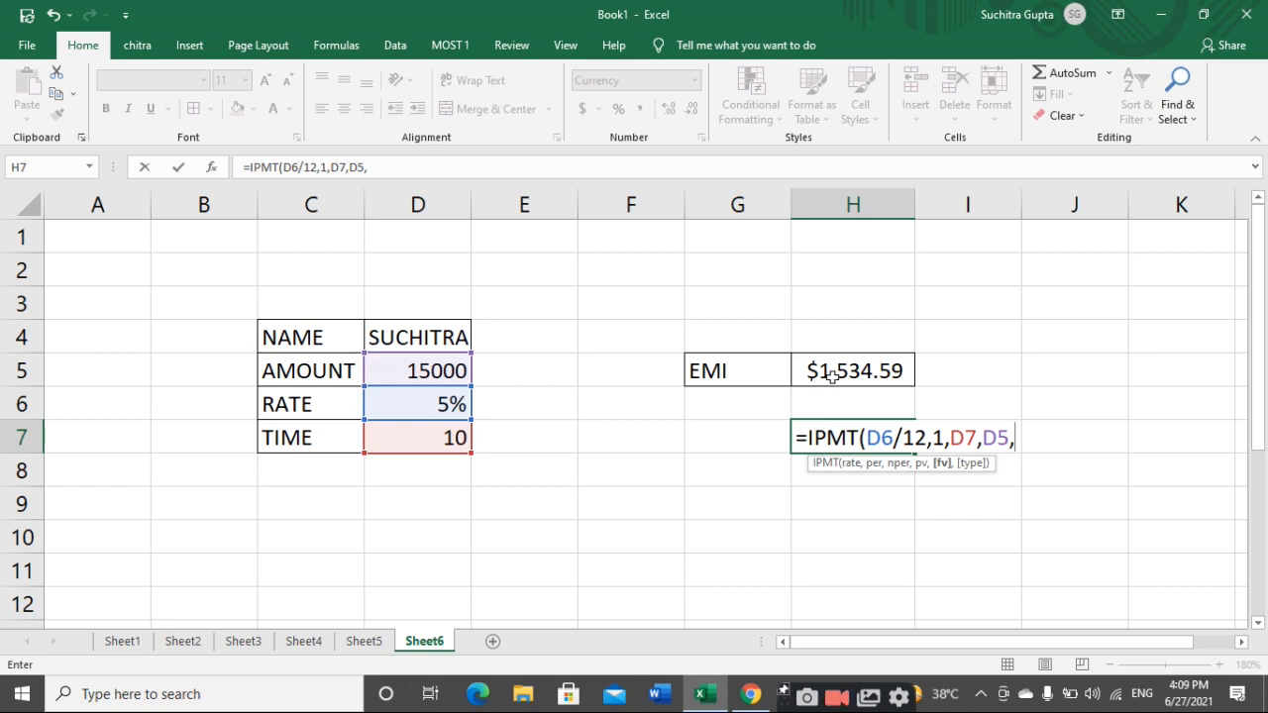
{"action": "type", "text": "0"}
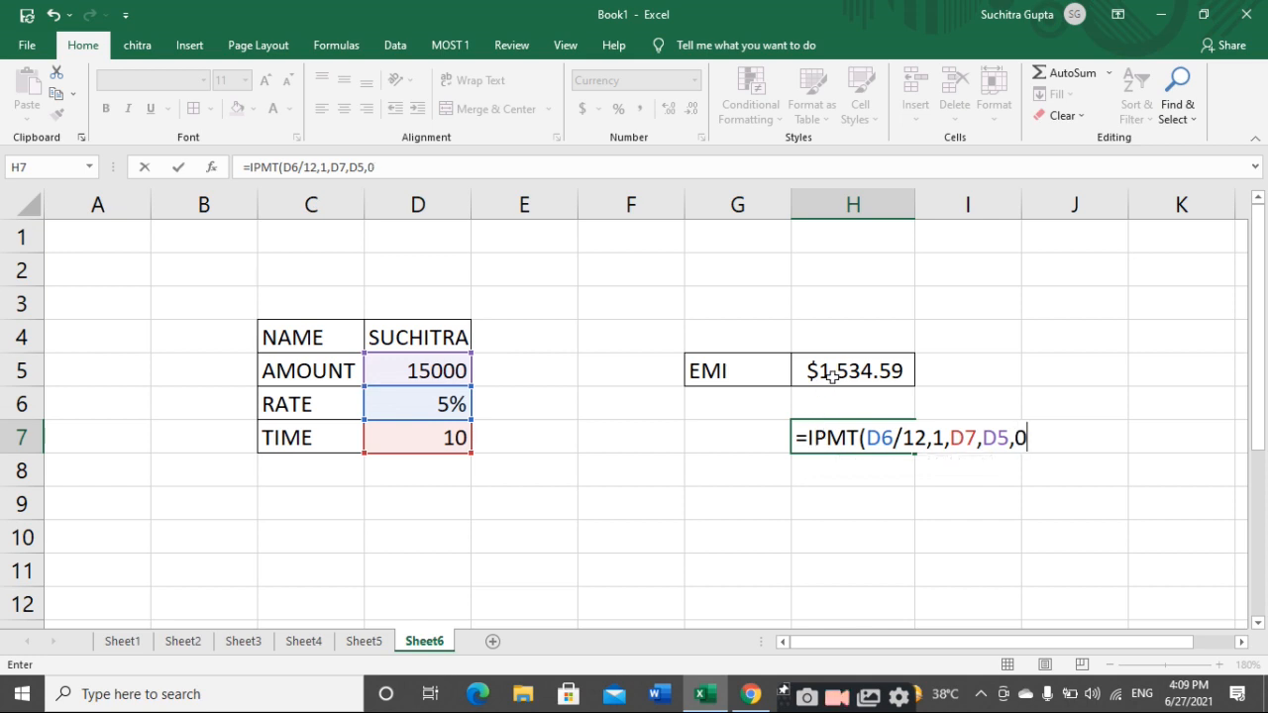
{"action": "key", "text": "Return"}
Insert a minus sign before IPMT in H7 so the formula reads =-IPMT(D6/12,1,D7,D5,0).
{"action": "key", "text": "Up"}
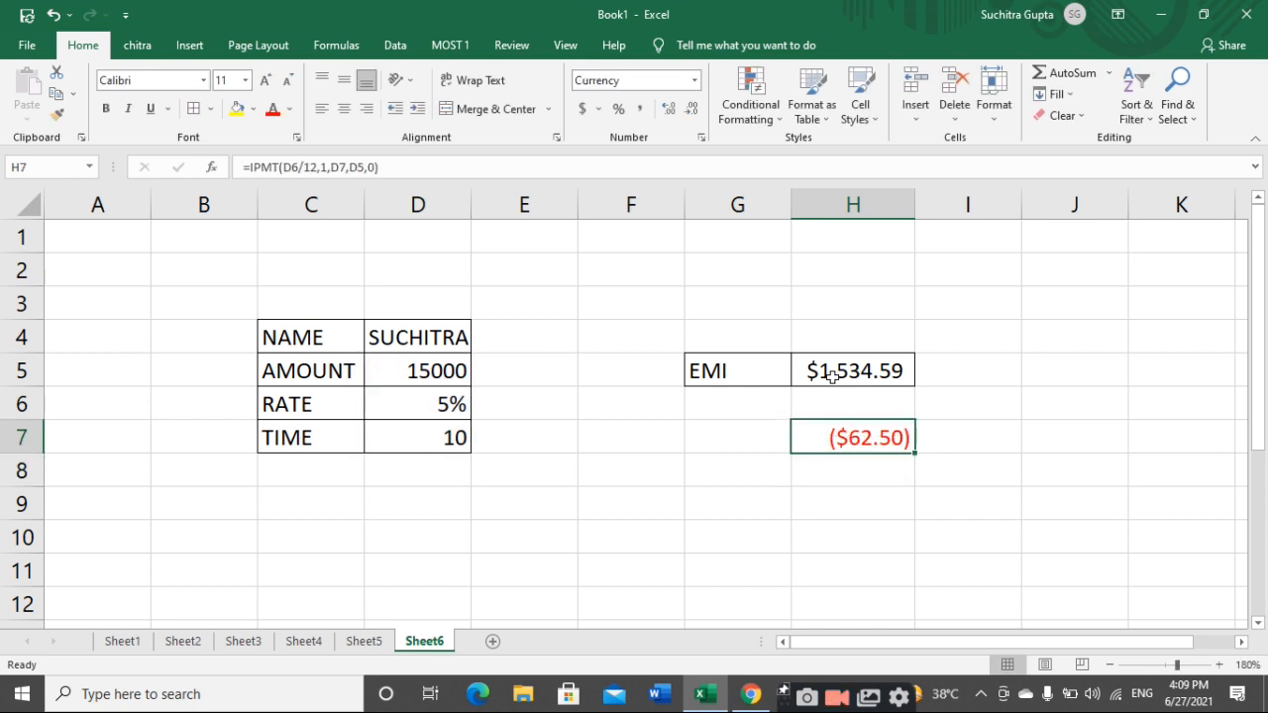
{"action": "key", "text": "F2"}
{"action": "key", "text": "Left"}
{"action": "key", "text": "Left"}
{"action": "key", "text": "Left"}
{"action": "key", "text": "Left"}
{"action": "key", "text": "Left"}
{"action": "key", "text": "Left"}
{"action": "key", "text": "Left"}
{"action": "key", "text": "Left"}
{"action": "key", "text": "Left"}
{"action": "key", "text": "Left"}
{"action": "key", "text": "Left"}
{"action": "key", "text": "Left"}
{"action": "key", "text": "Left"}
{"action": "key", "text": "Left"}
{"action": "key", "text": "Left"}
{"action": "key", "text": "Left"}
{"action": "key", "text": "Left"}
{"action": "key", "text": "Left"}
{"action": "key", "text": "Left"}
{"action": "key", "text": "Left"}
{"action": "type", "text": "-"}
{"action": "key", "text": "Return"}
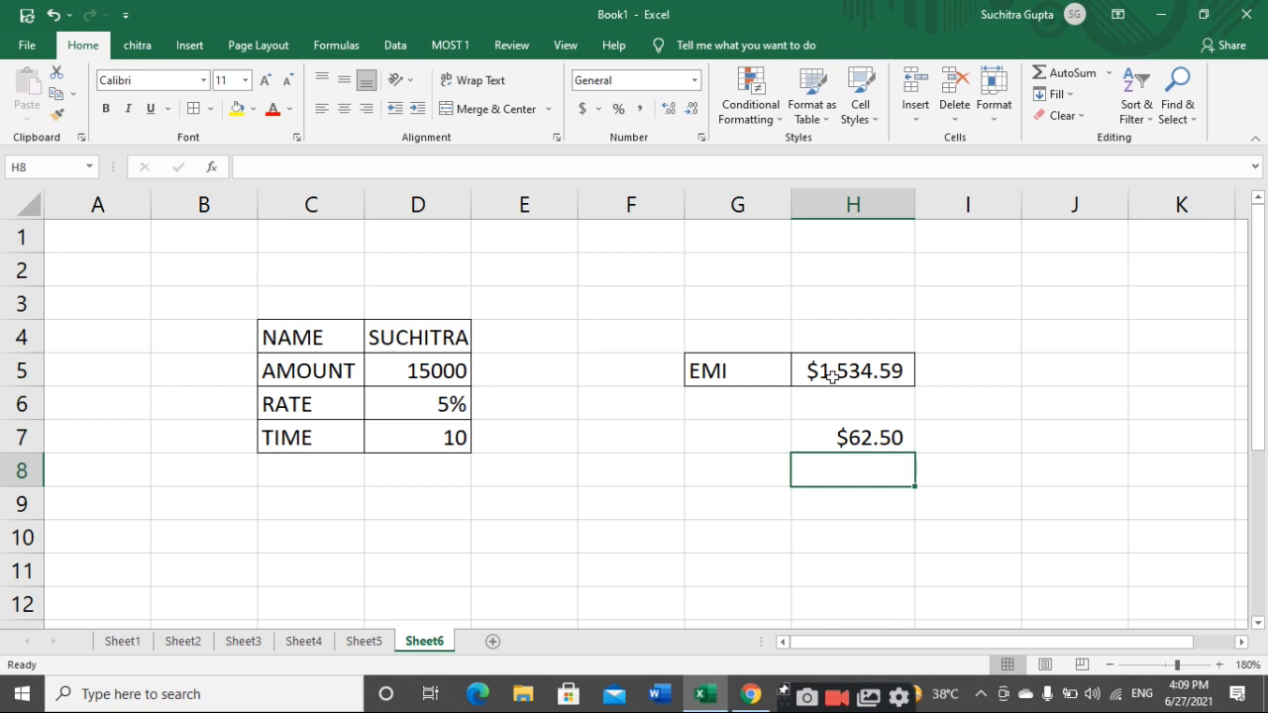
{"action": "left_click", "coordinate": [854, 431]}
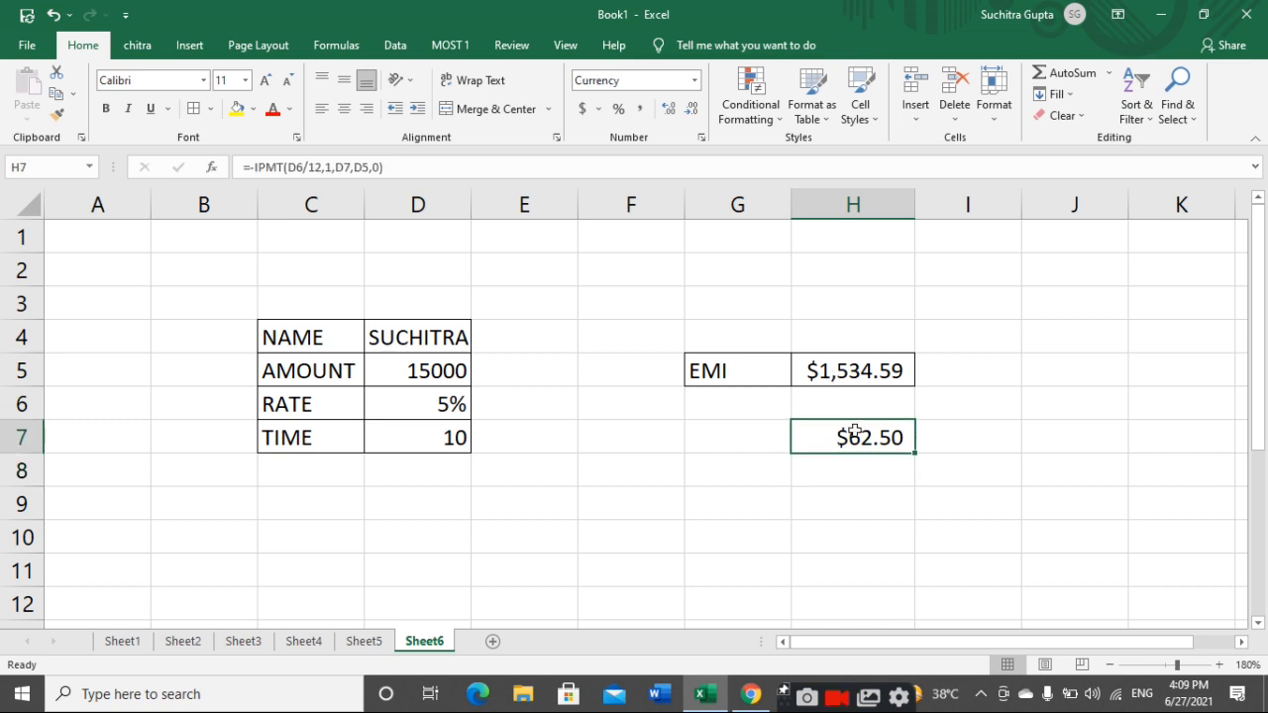
Start a PPMT formula in cell I7 with a minus sign before the function, as =-PPMT(.
{"action": "left_click", "coordinate": [997, 441]}
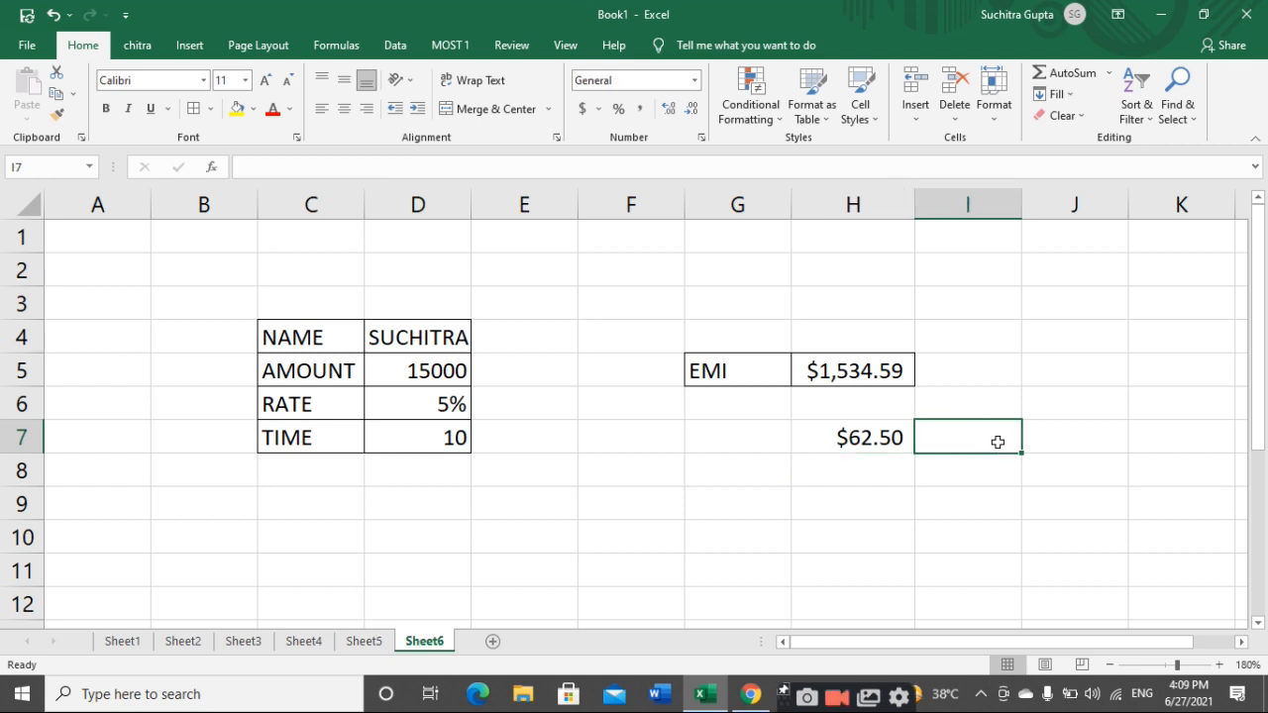
{"action": "type", "text": "=PP"}
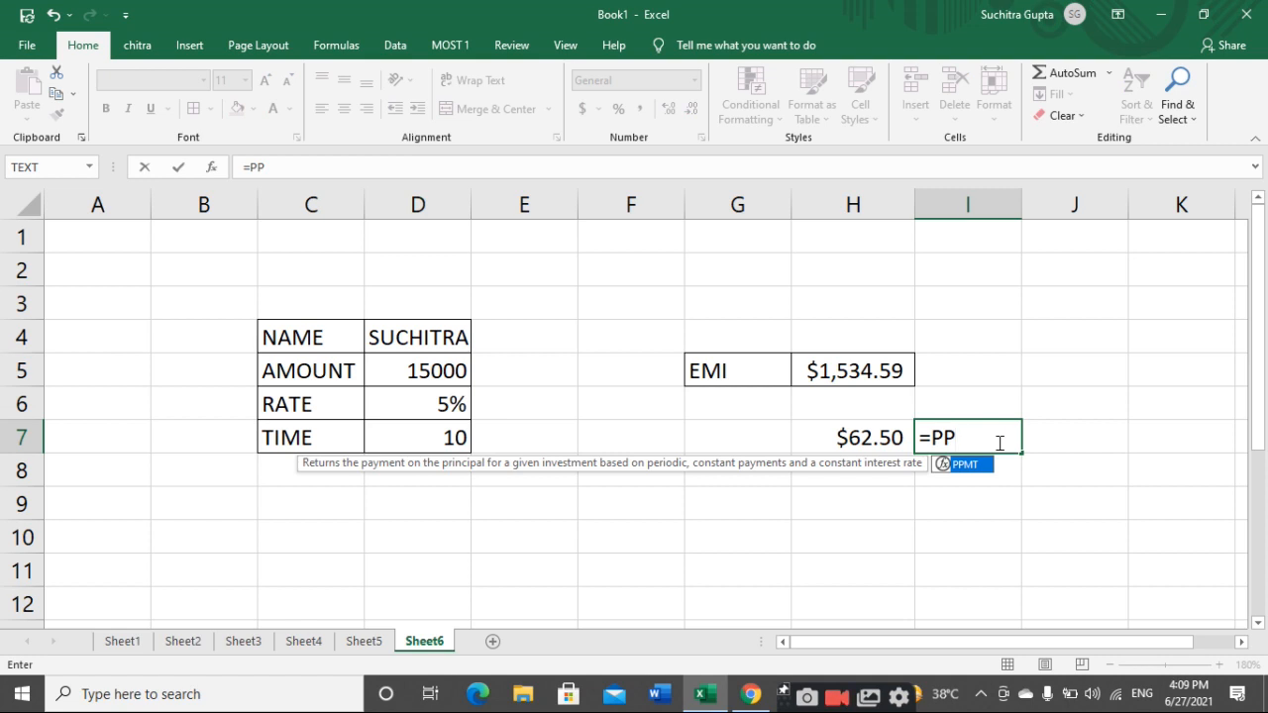
{"action": "key", "text": "Tab"}
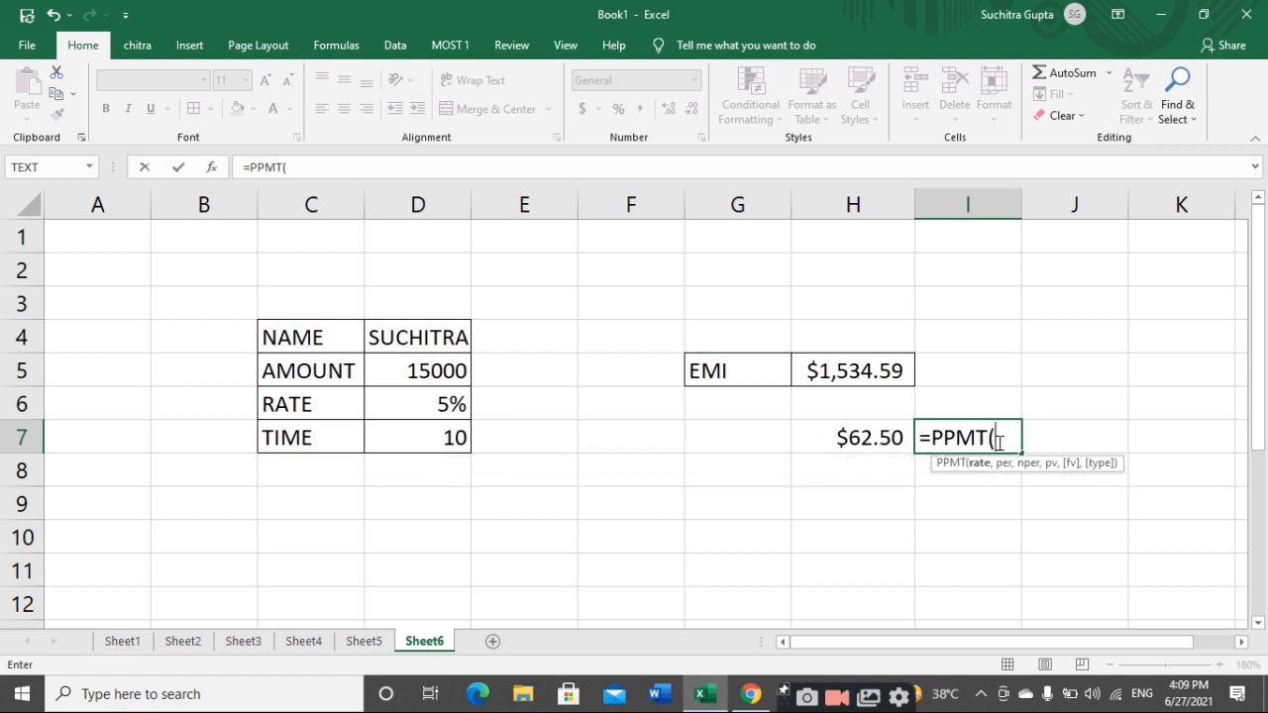
{"action": "key", "text": "BackSpace"}
{"action": "key", "text": "BackSpace"}
{"action": "key", "text": "BackSpace"}
{"action": "key", "text": "BackSpace"}
{"action": "key", "text": "BackSpace"}
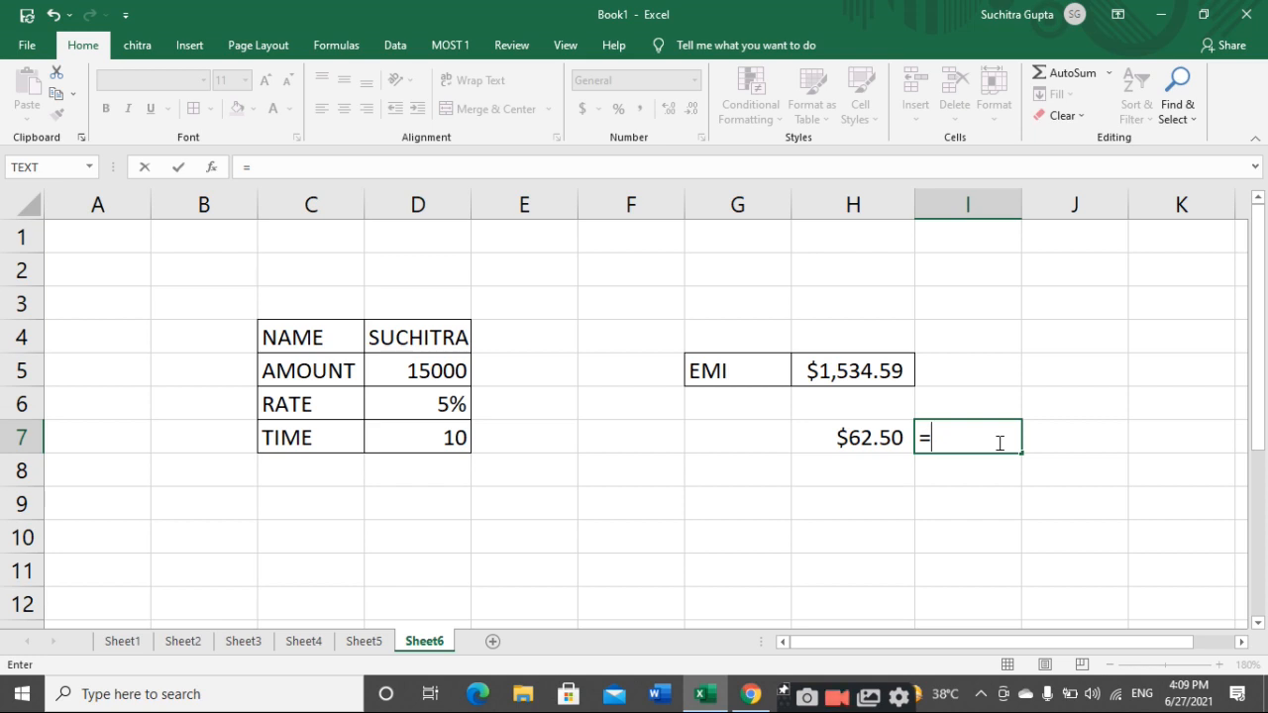
{"action": "type", "text": "-P"}
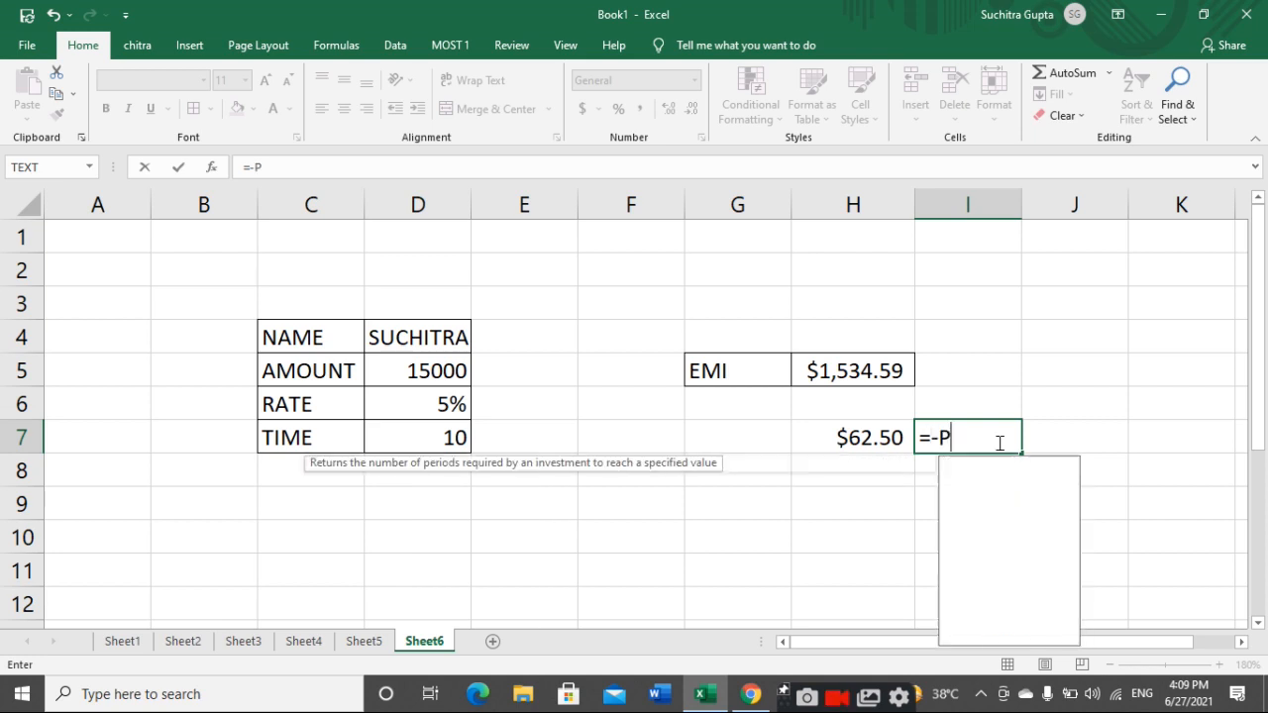
{"action": "type", "text": "PMT("}
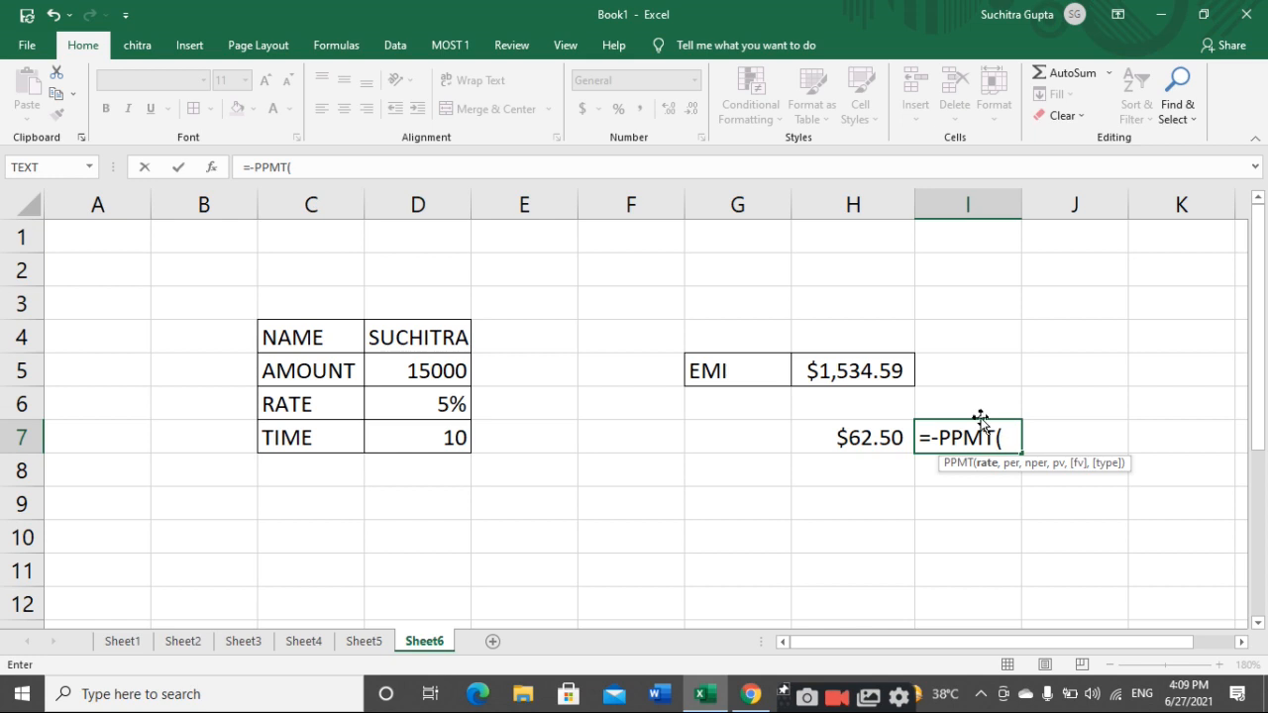
Add D6/12 as the rate, 1 as the period and D7 as the number of periods to the PPMT formula.
{"action": "left_click", "coordinate": [433, 405]}
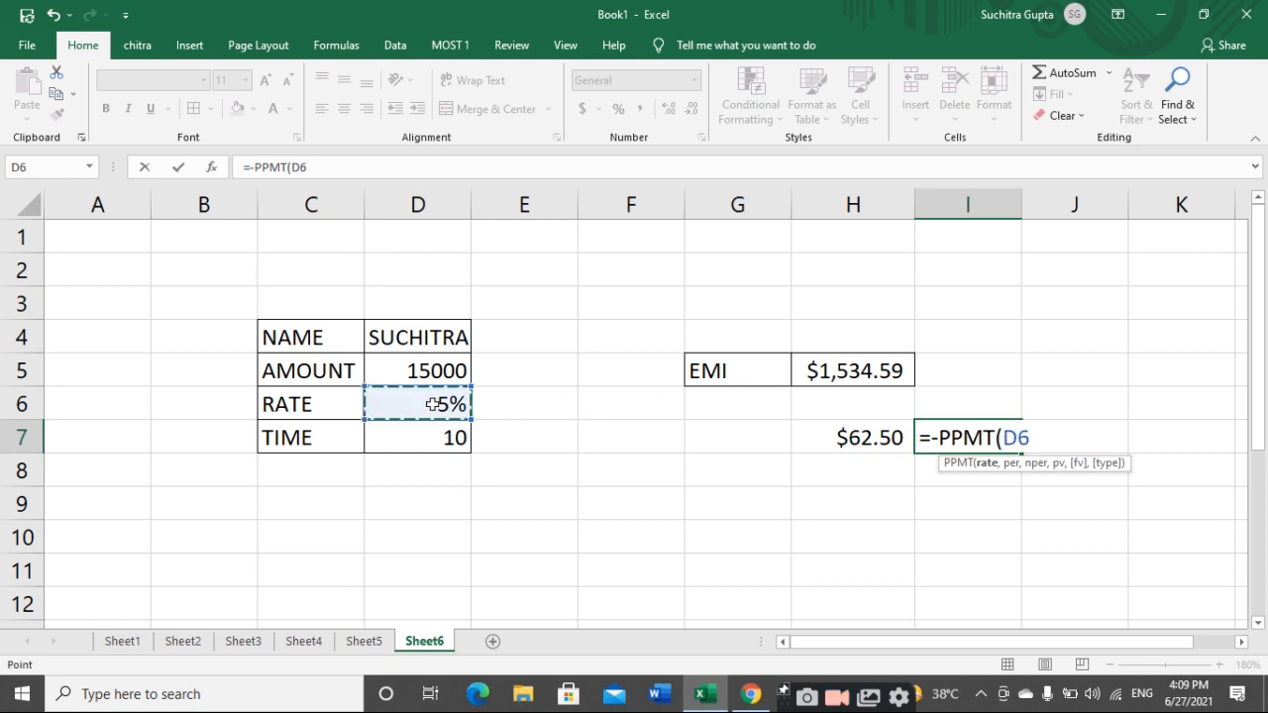
{"action": "type", "text": "/12"}
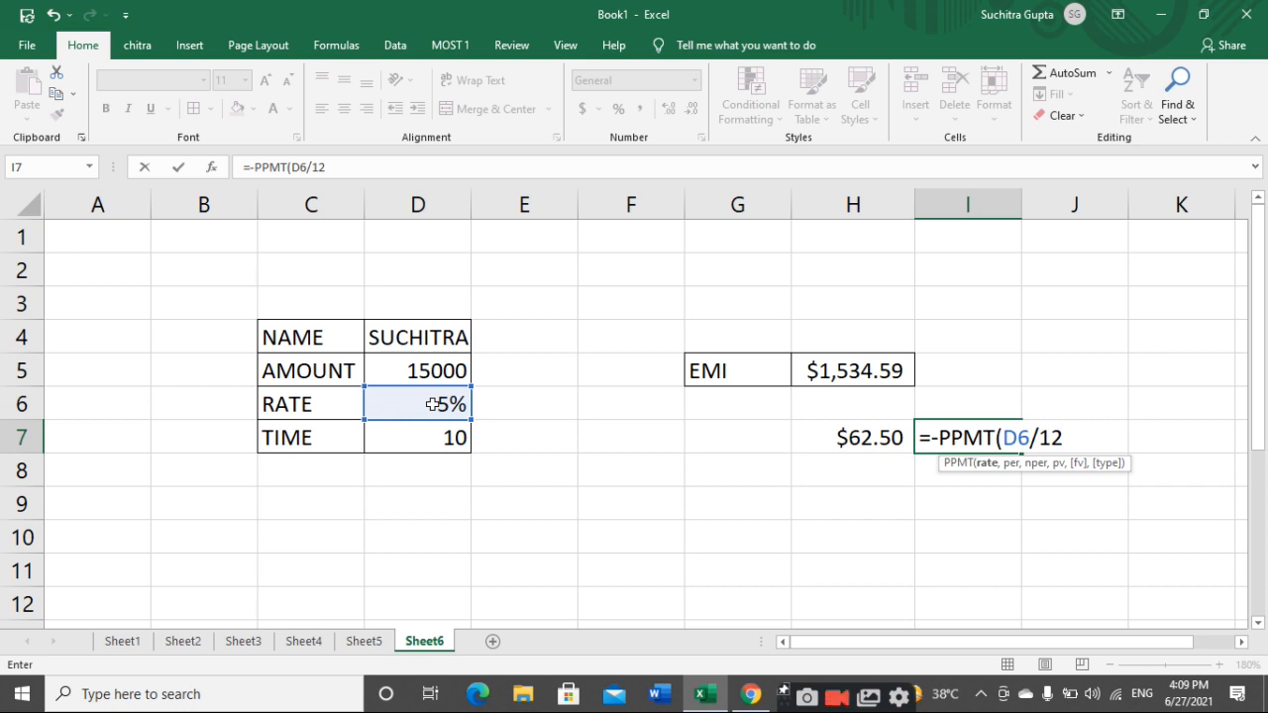
{"action": "type", "text": ","}
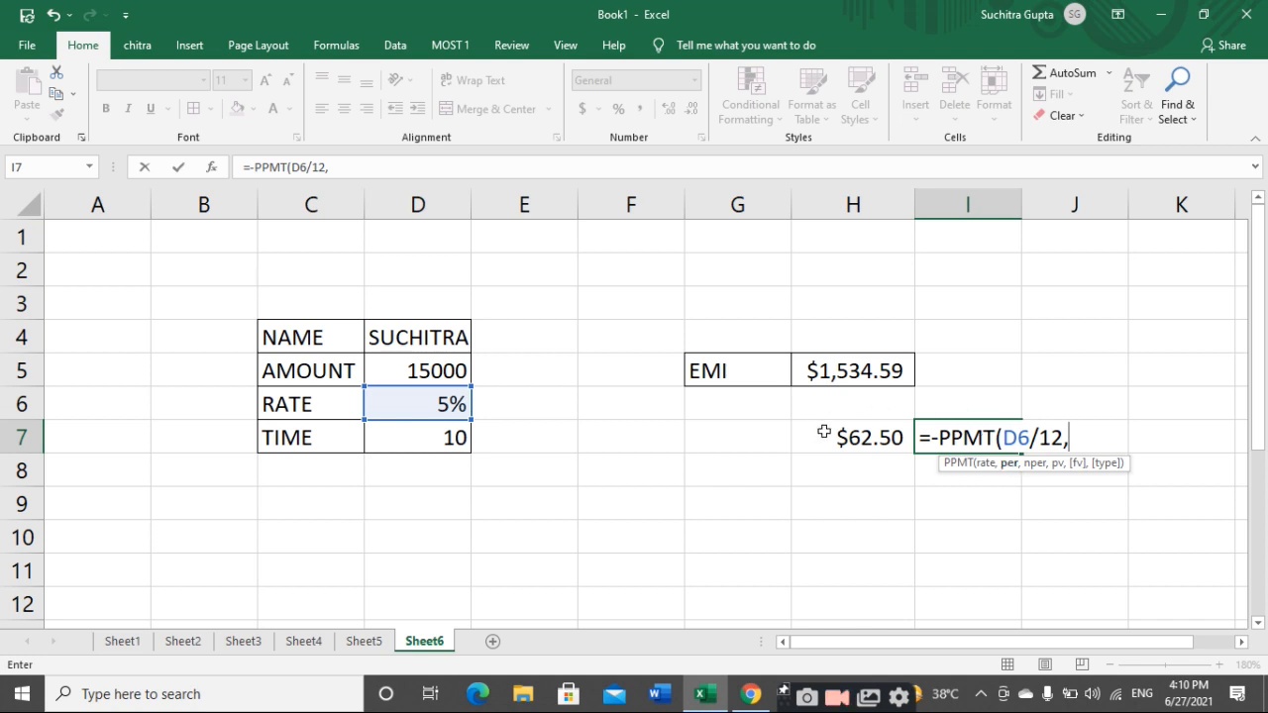
{"action": "type", "text": "1,"}
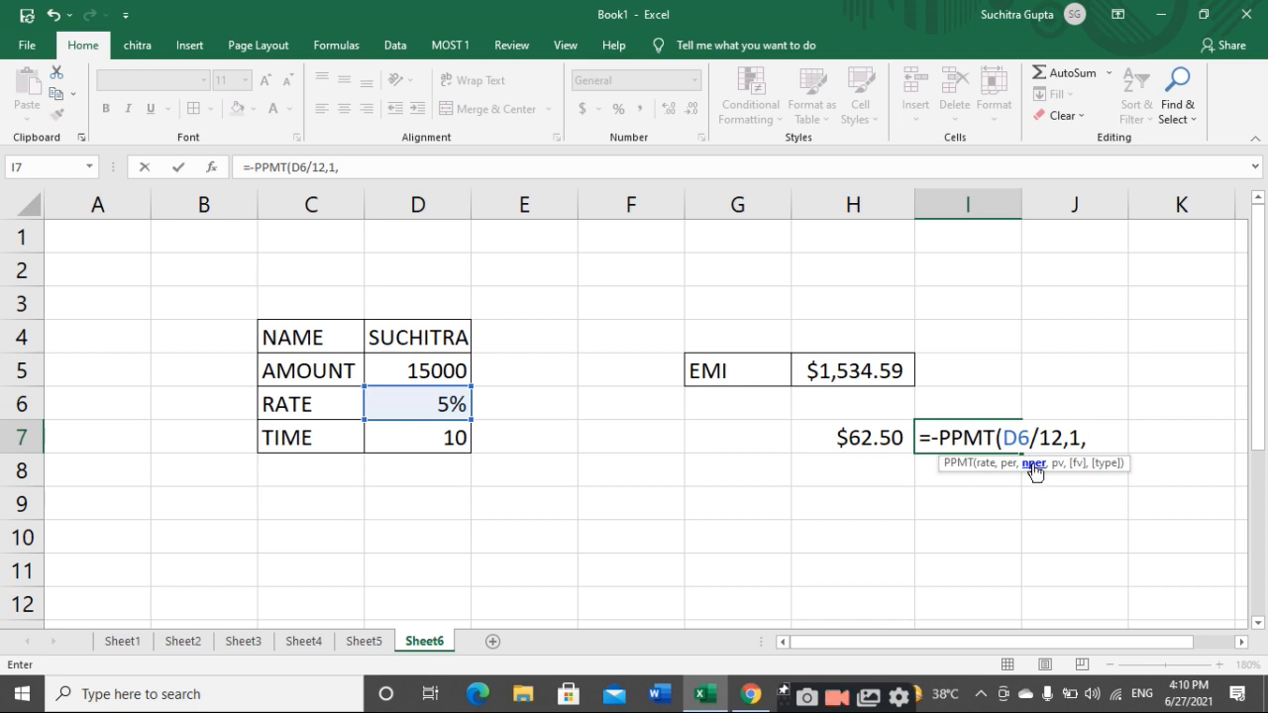
{"action": "left_click", "coordinate": [440, 435]}
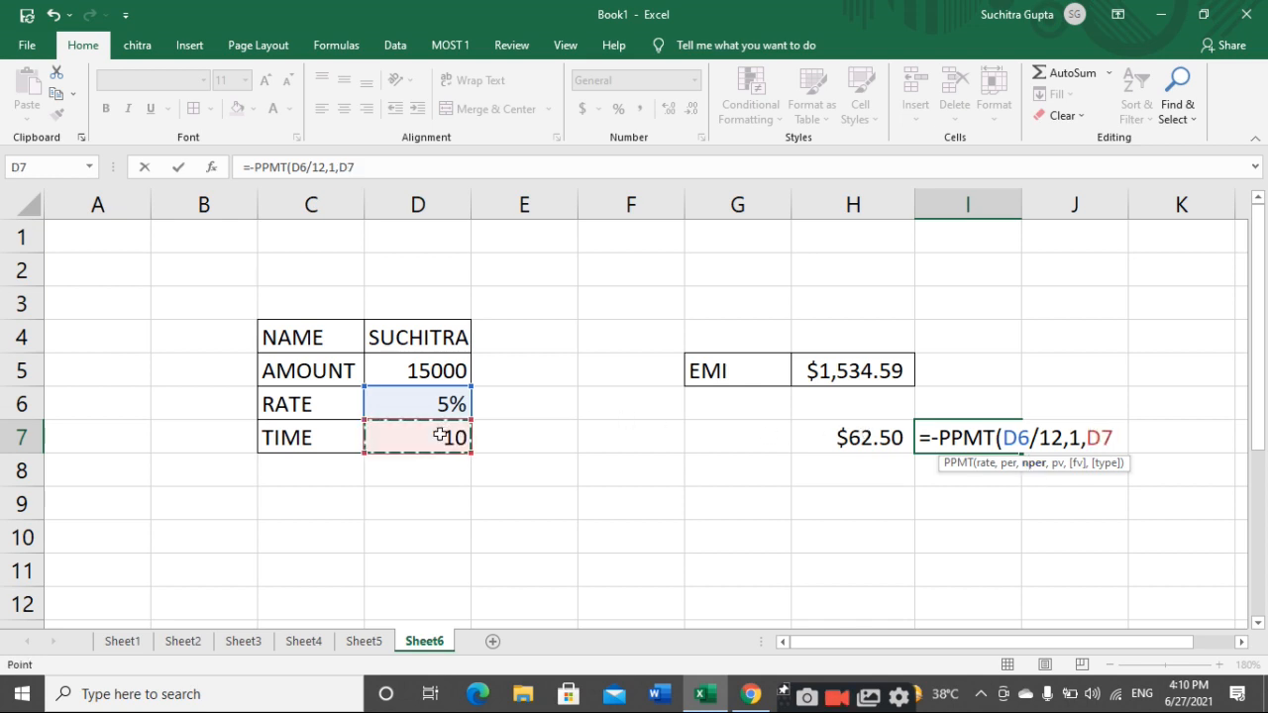
{"action": "type", "text": ","}
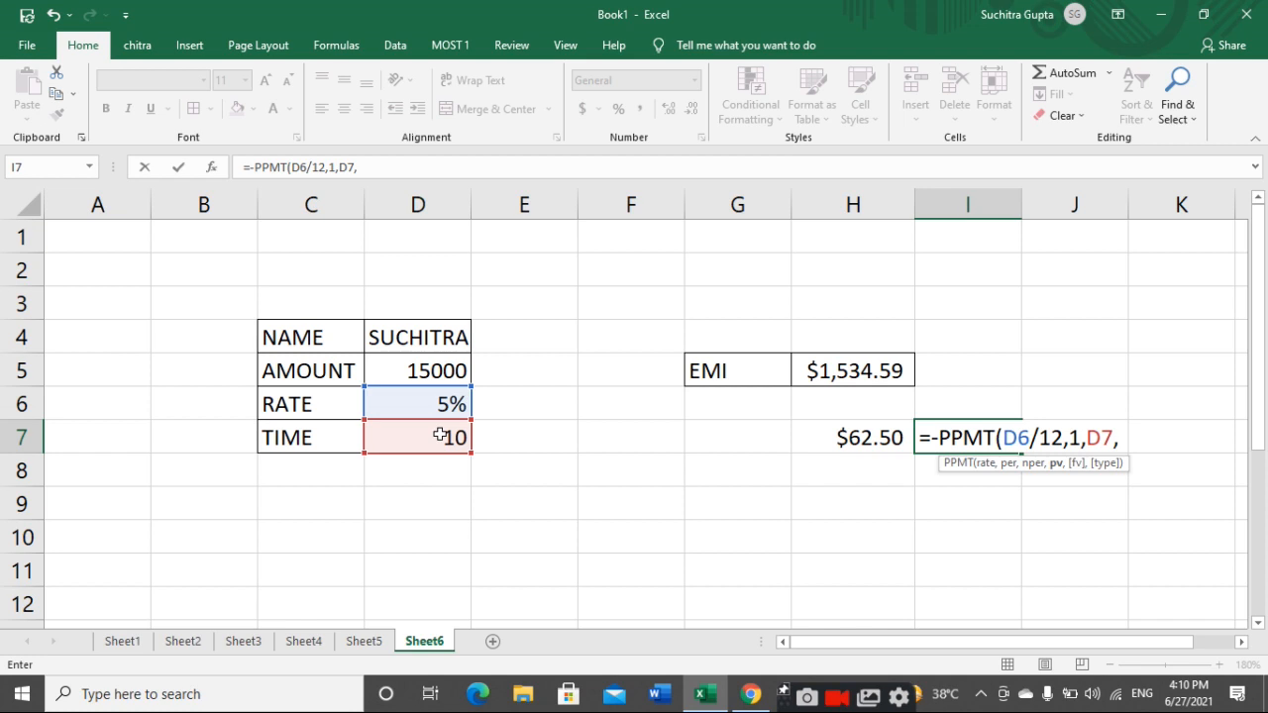
Complete the PPMT formula with D5 as present value, 0 as future value and type 0, and select H7:I7 to check their sum.
{"action": "left_click", "coordinate": [417, 378]}
{"action": "type", "text": ","}
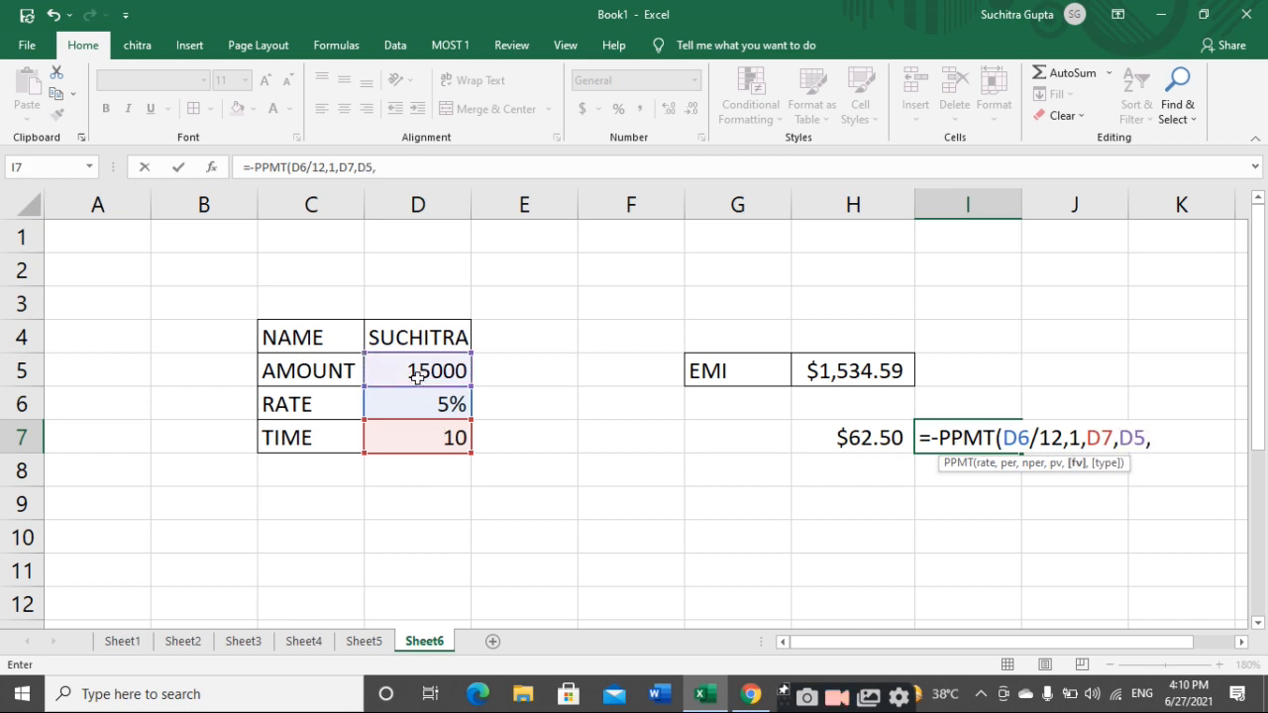
{"action": "type", "text": "O,"}
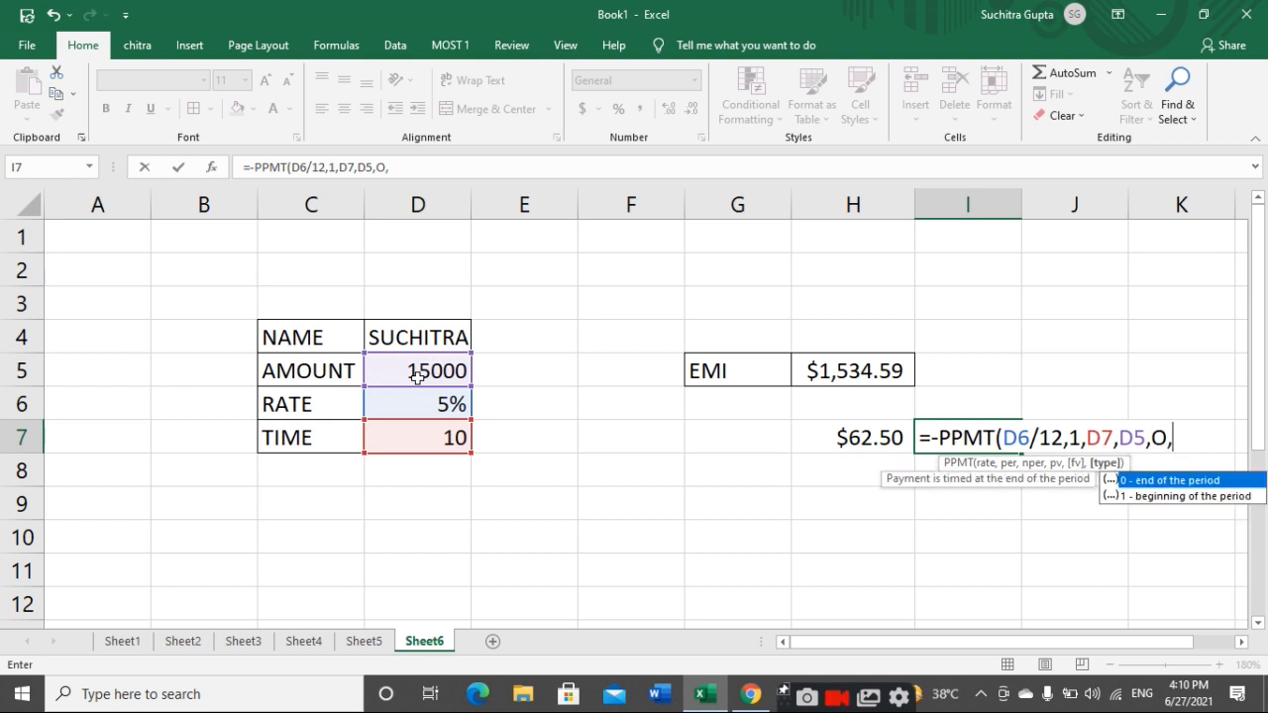
{"action": "key", "text": "BackSpace"}
{"action": "key", "text": "BackSpace"}
{"action": "type", "text": "0"}
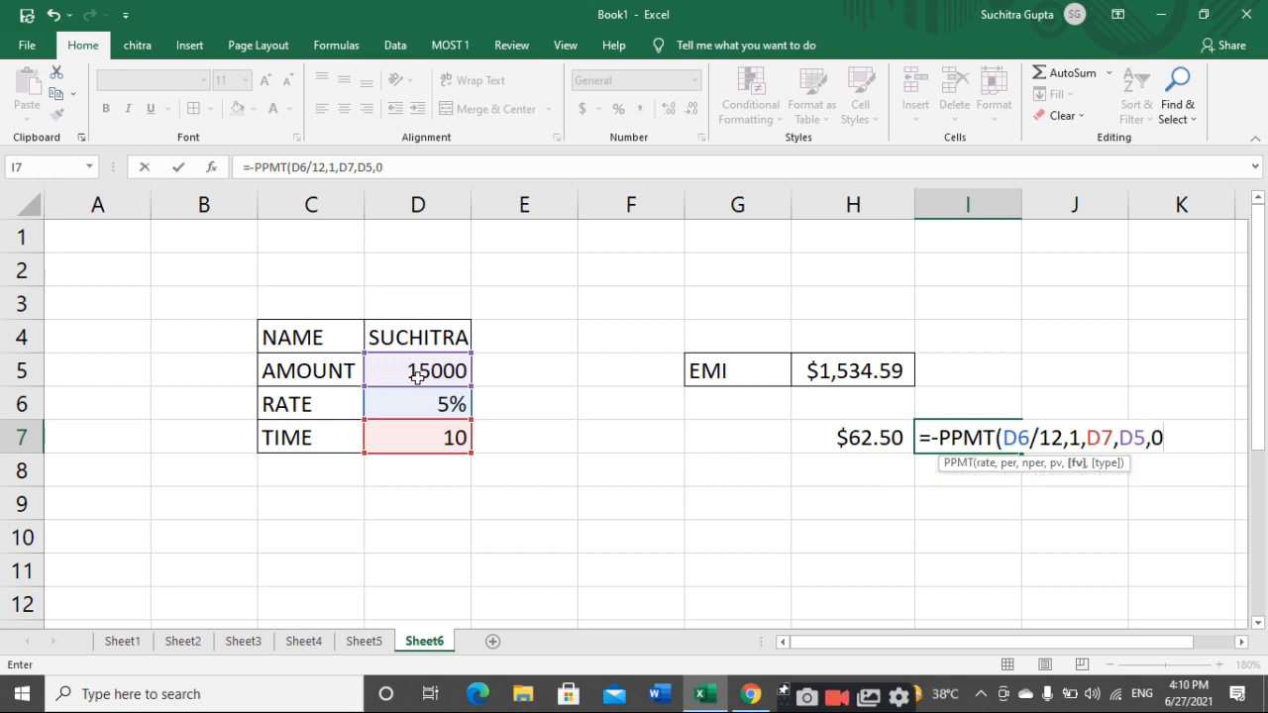
{"action": "type", "text": ",0"}
{"action": "key", "text": "Return"}
{"action": "key", "text": "Up"}
{"action": "key", "text": "shift+Left"}
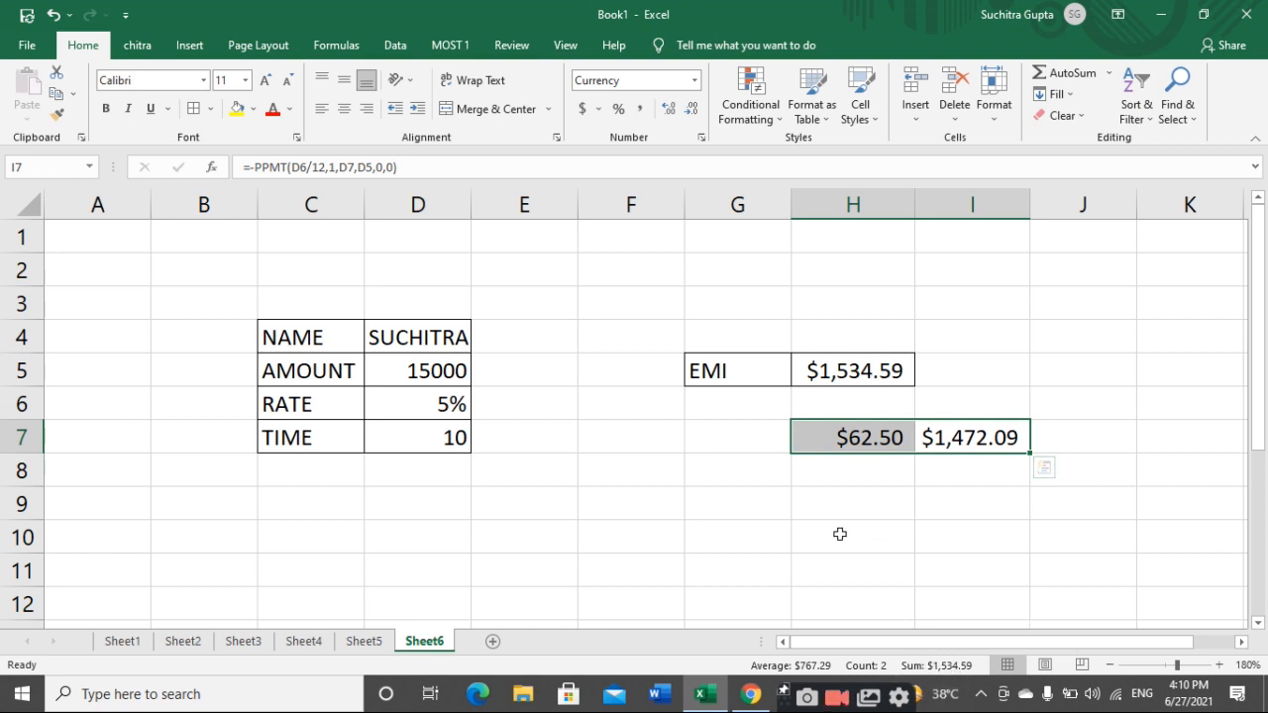
Overwrite the EMI formula in H5 with a new negated PMT formula that uses D6/12 as the rate.
{"action": "left_click", "coordinate": [836, 375]}
{"action": "type", "text": "=-"}
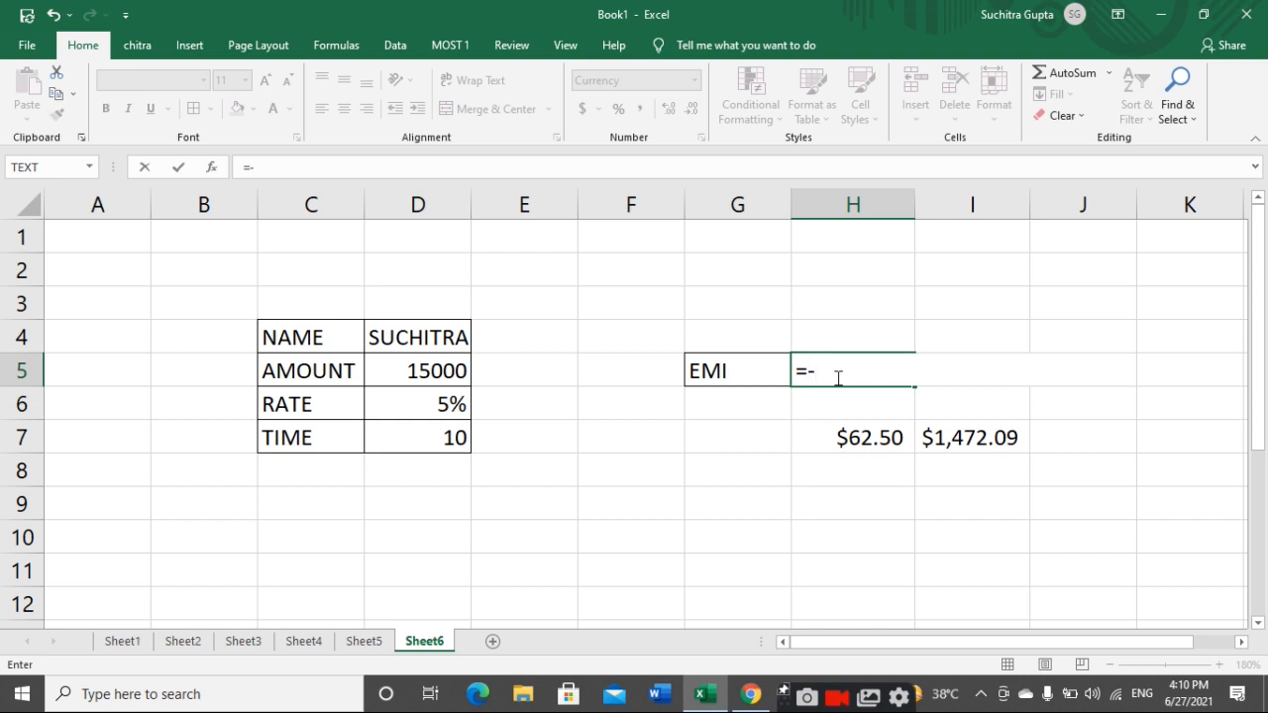
{"action": "type", "text": "PMT"}
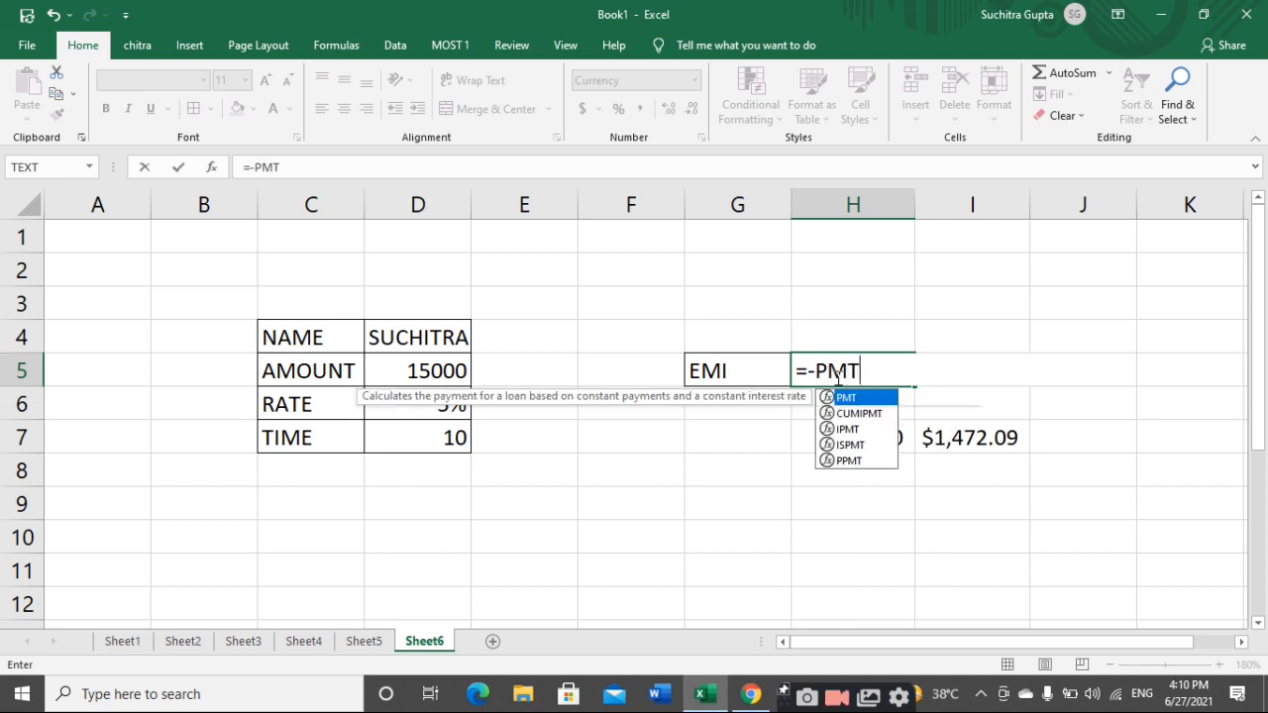
{"action": "type", "text": "("}
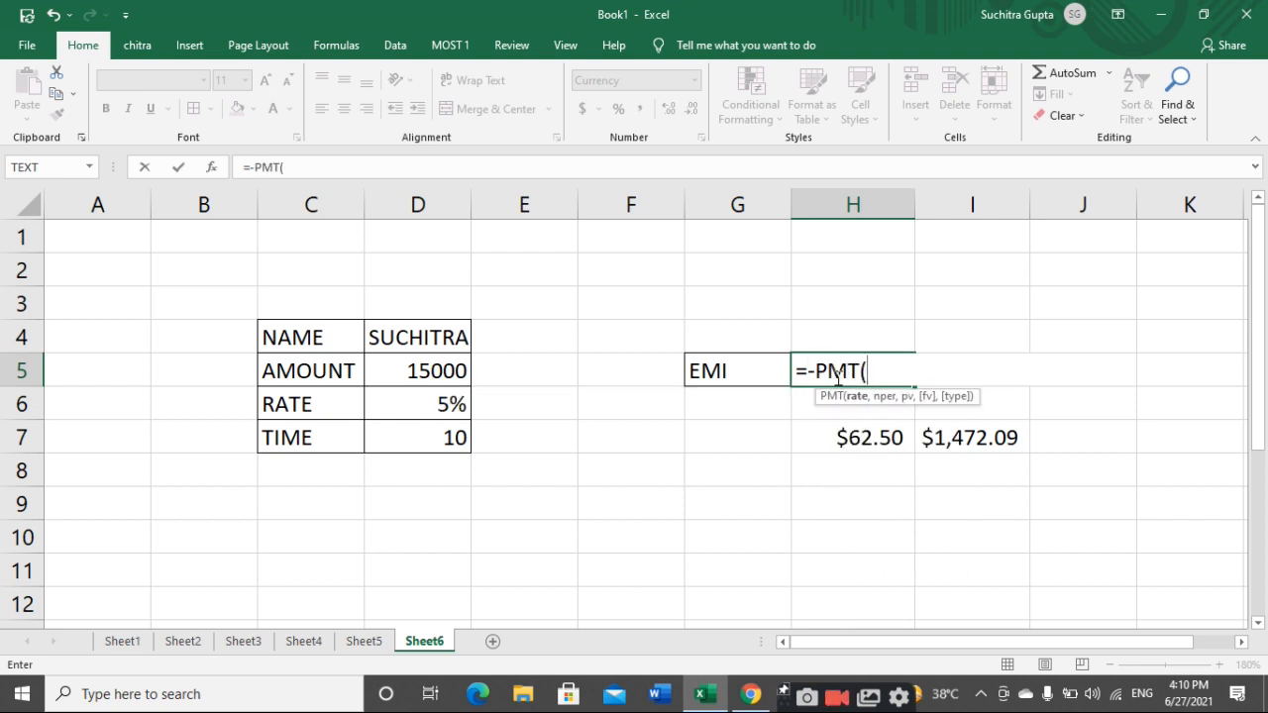
{"action": "left_click", "coordinate": [402, 413]}
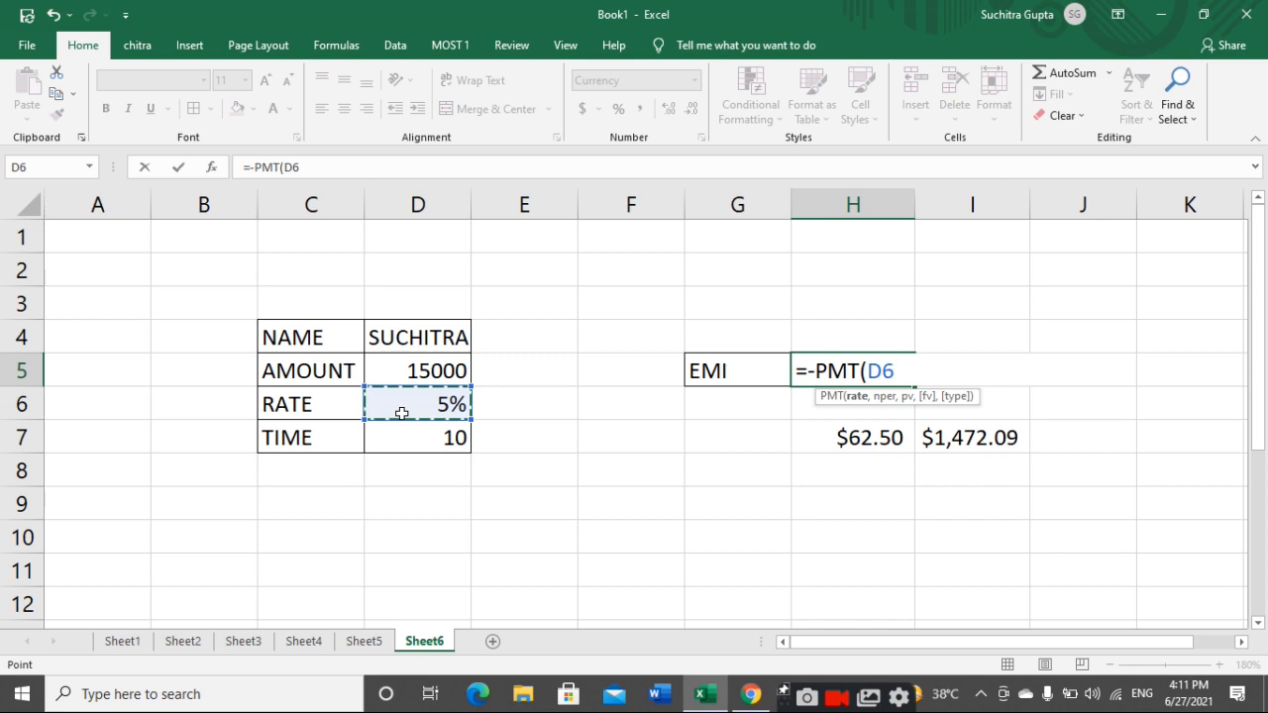
{"action": "type", "text": "/12,"}
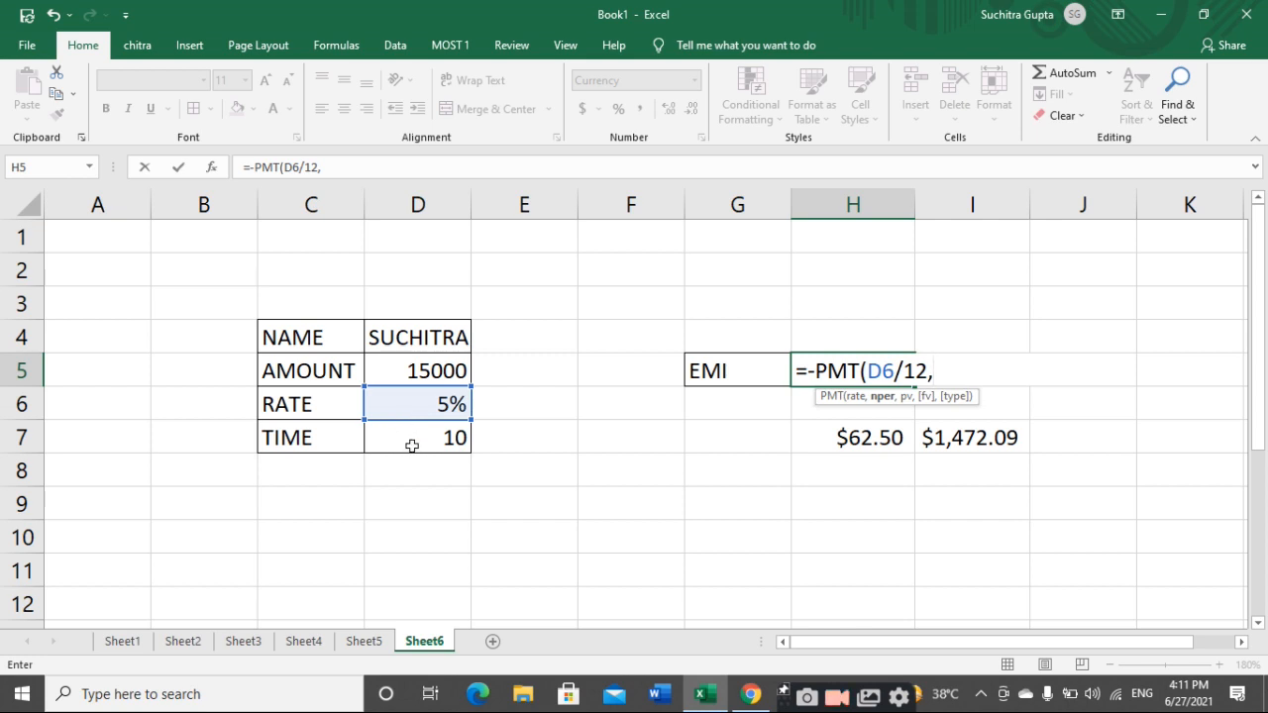
Complete the PMT formula with D7 as number of periods, D5 as present value, 0 as future value and type 1.
{"action": "left_click", "coordinate": [413, 440]}
{"action": "type", "text": ","}
{"action": "left_click", "coordinate": [414, 371]}
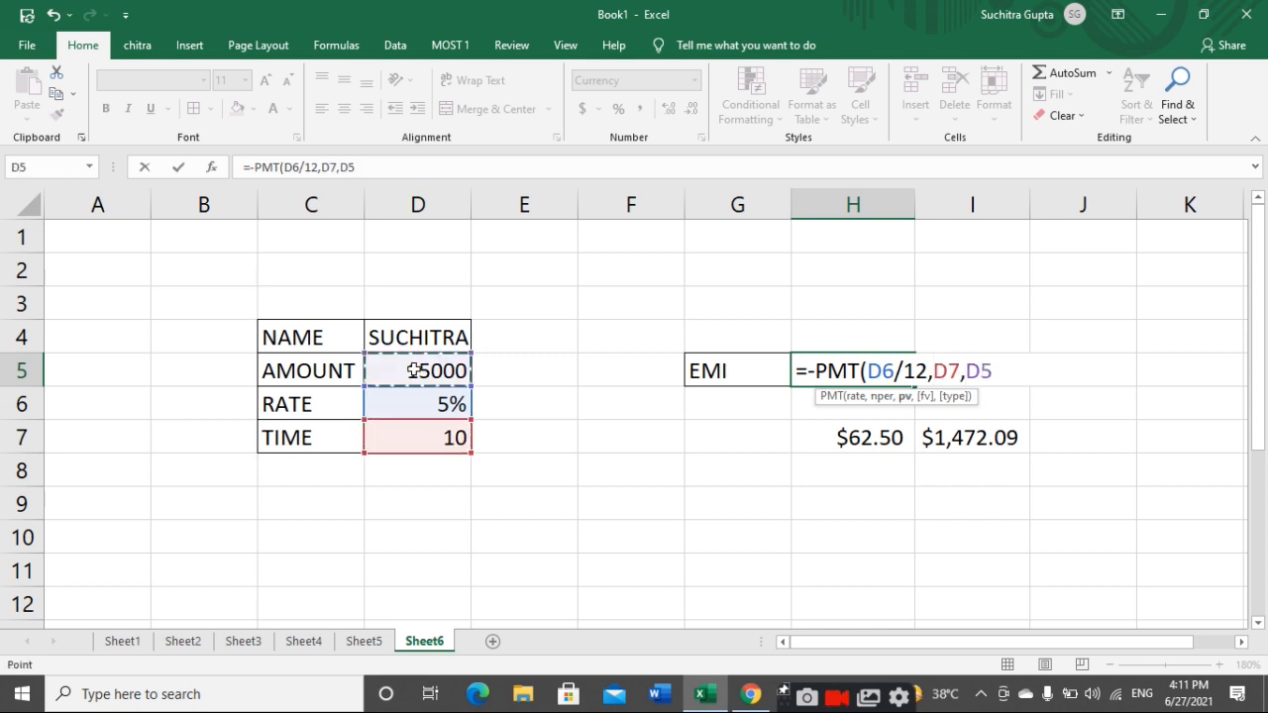
{"action": "type", "text": ","}
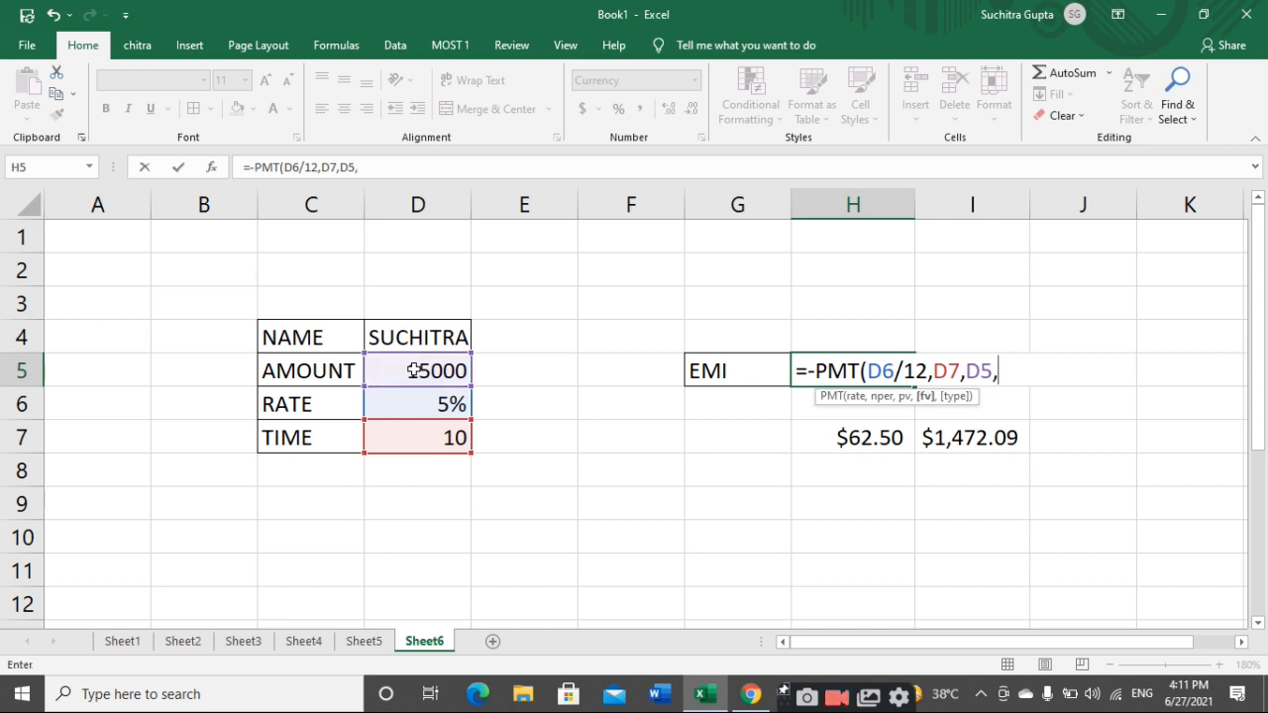
{"action": "type", "text": "0,"}
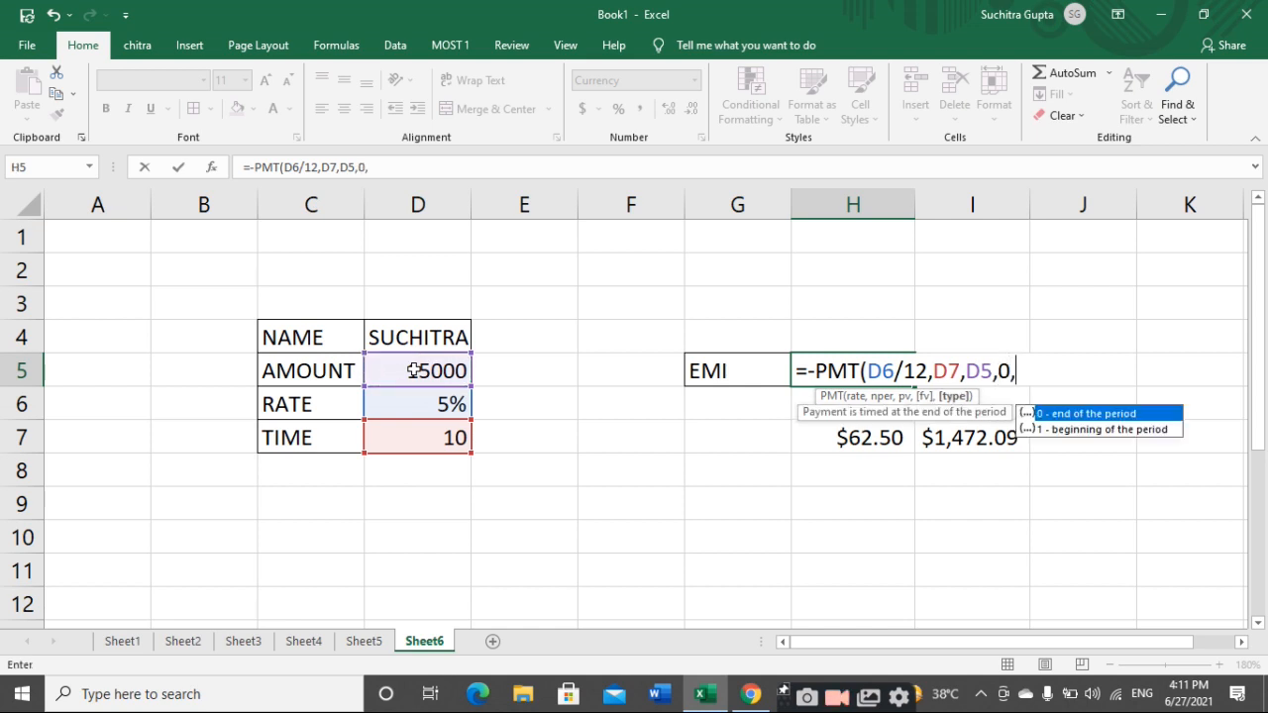
{"action": "type", "text": "1)"}
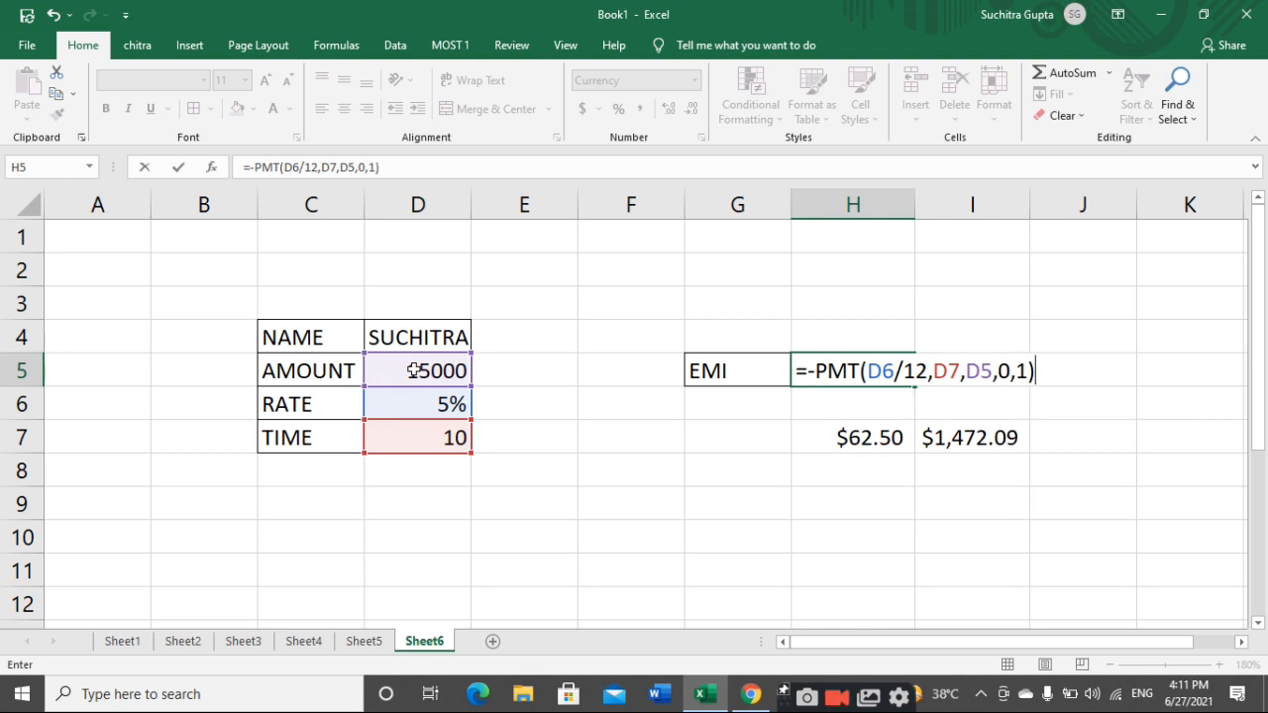
{"action": "key", "text": "Return"}
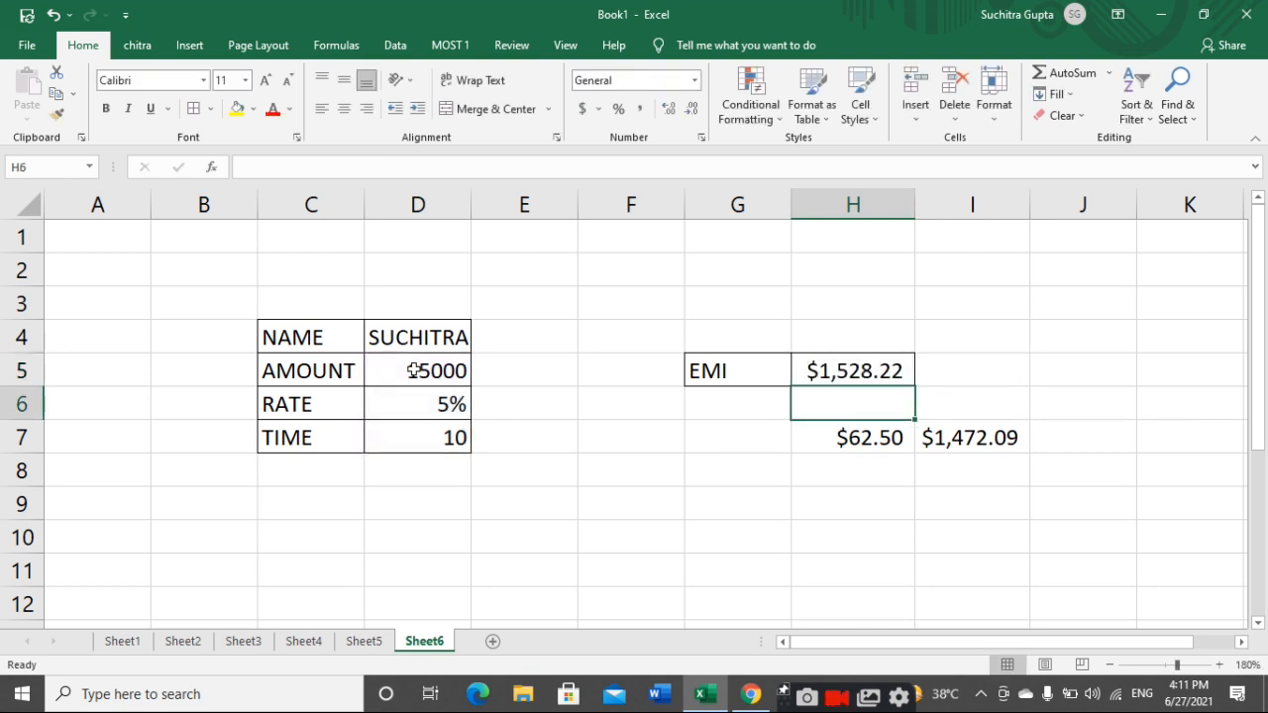
Compare the EMI in H5 with the sum of the interest and principal cells H7:I7.
{"action": "left_click", "coordinate": [855, 371]}
{"action": "left_click_drag", "start_coordinate": [858, 428], "coordinate": [970, 440]}
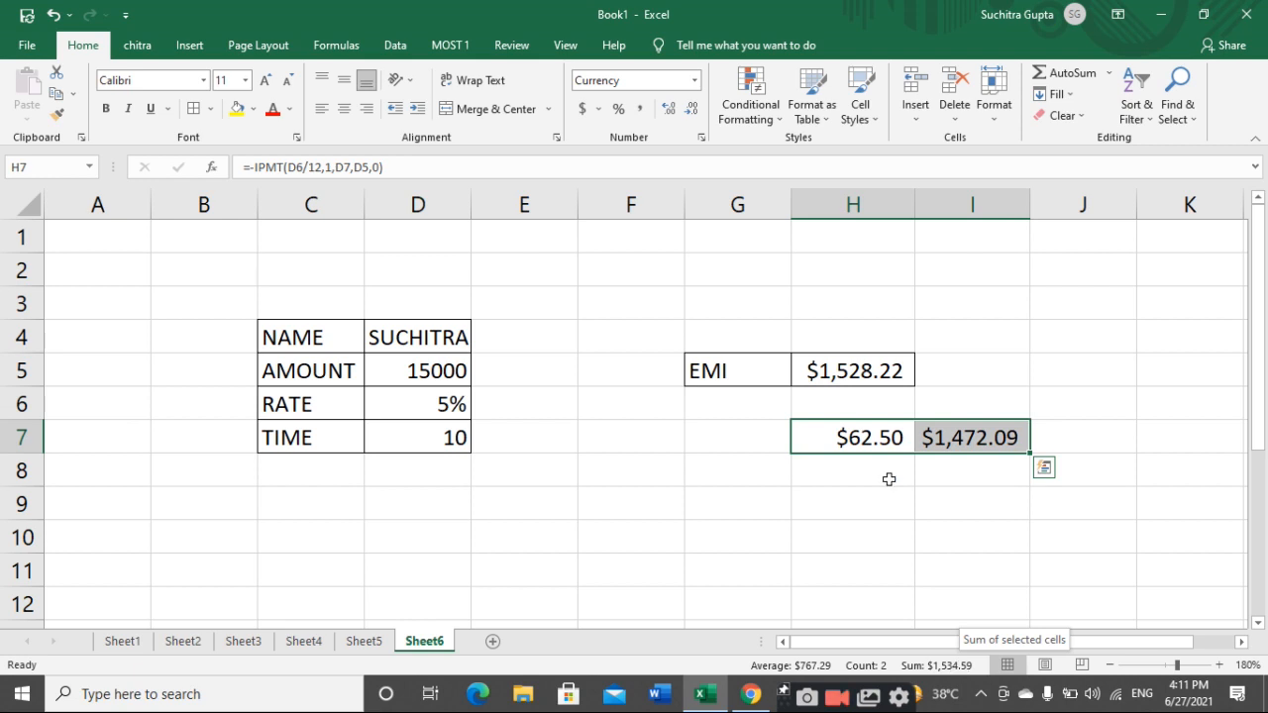
{"action": "left_click", "coordinate": [858, 373]}
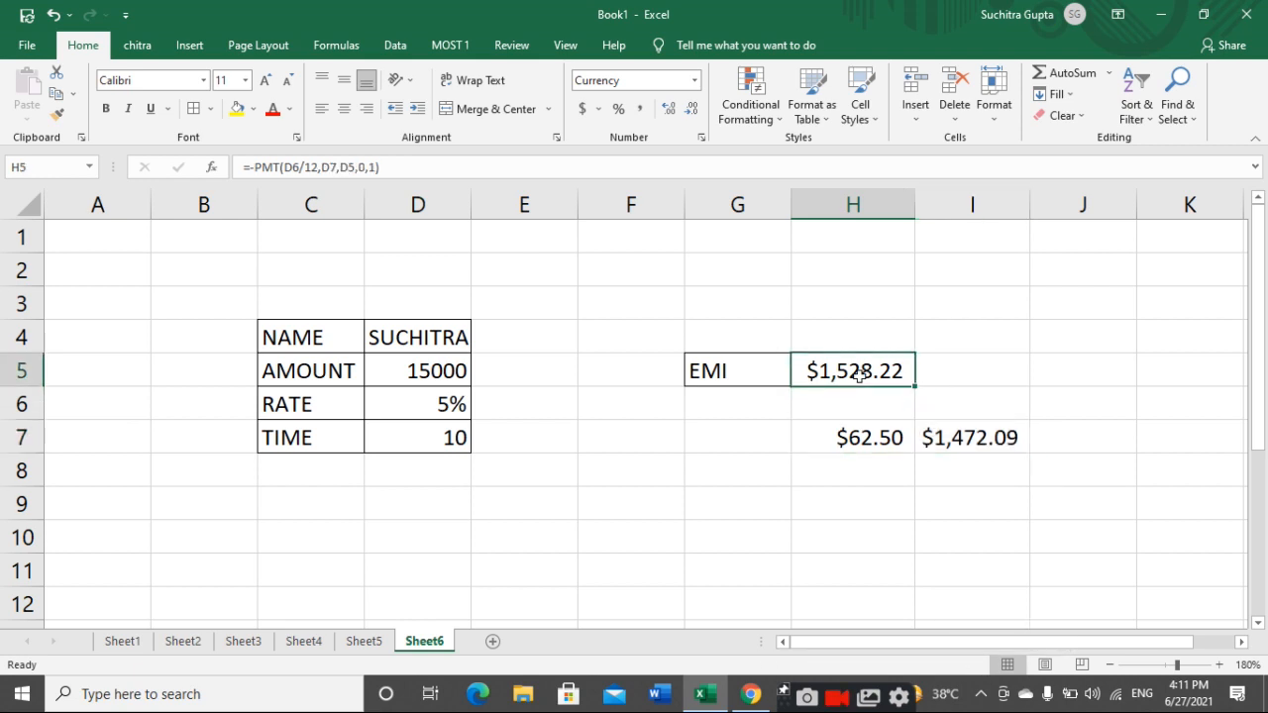
Add payment type 1 after the future value 0 in the IPMT formula in H7.
{"action": "left_click", "coordinate": [858, 436]}
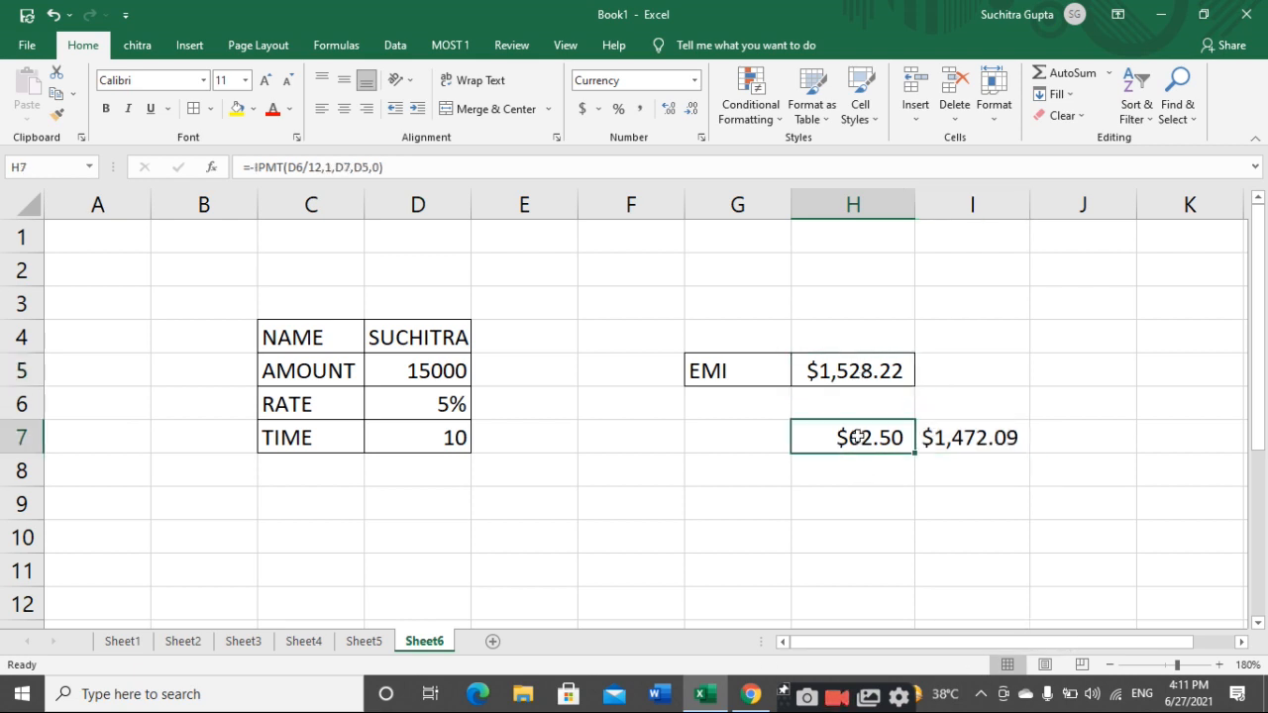
{"action": "key", "text": "F2"}
{"action": "key", "text": "BackSpace"}
{"action": "key", "text": "BackSpace"}
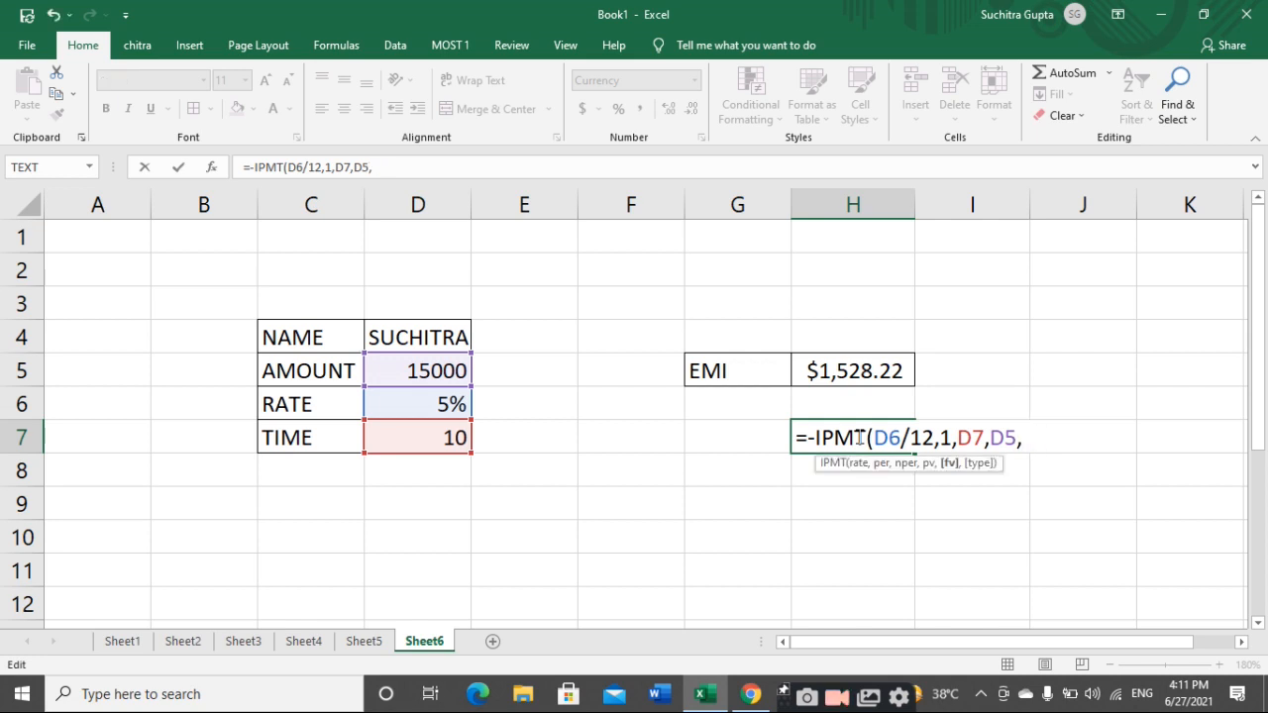
{"action": "type", "text": "0,1"}
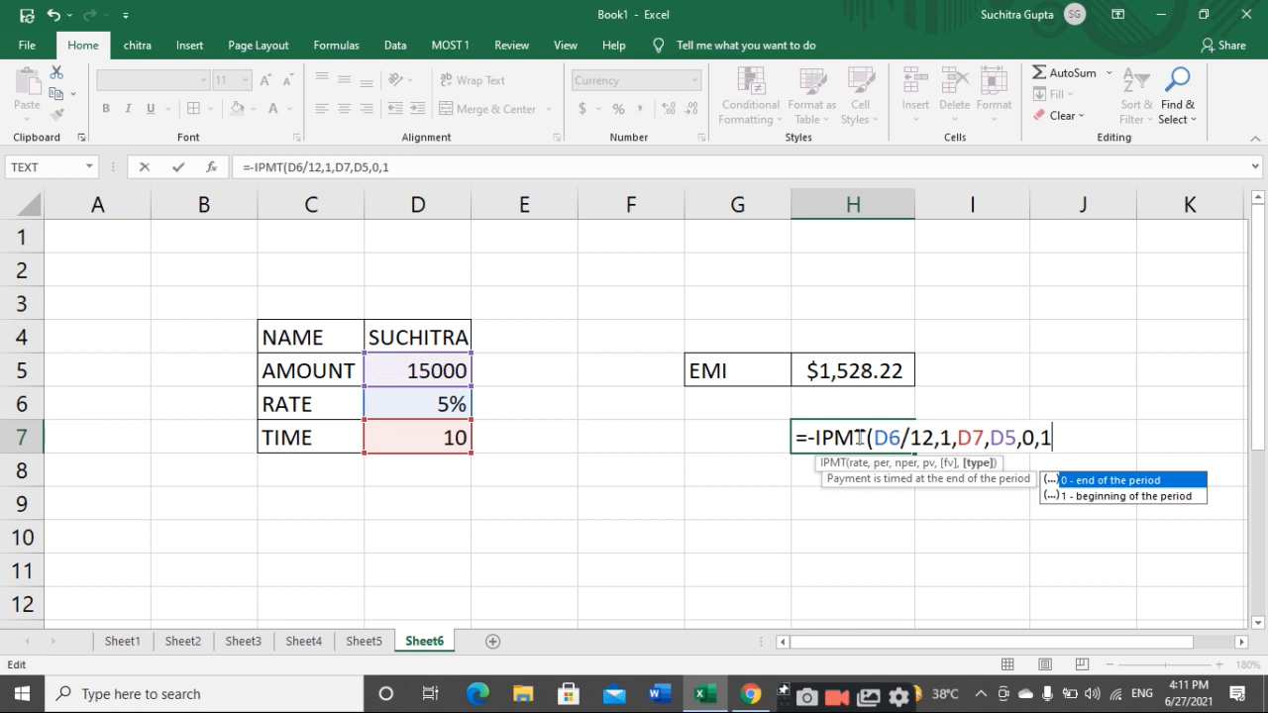
{"action": "key", "text": "Return"}
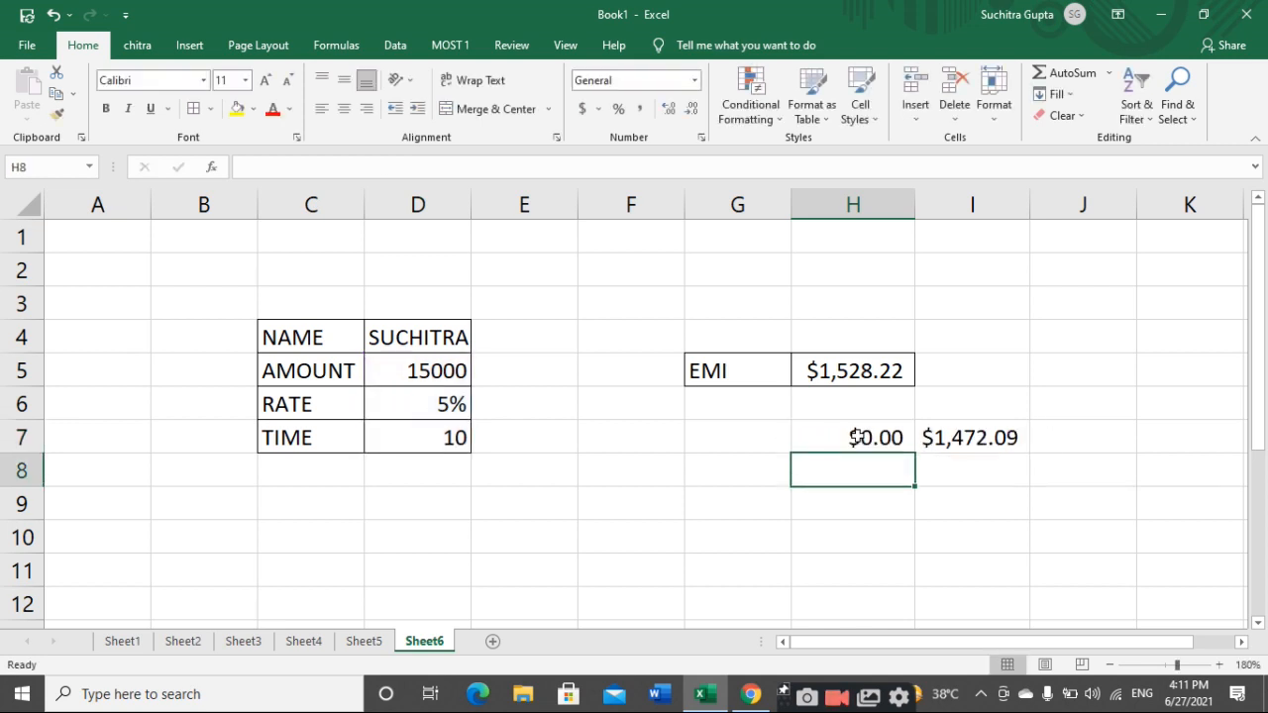
Change the payment type of the PPMT formula in I7 to 1 and compare the principal with the EMI in H5.
{"action": "left_click", "coordinate": [973, 446]}
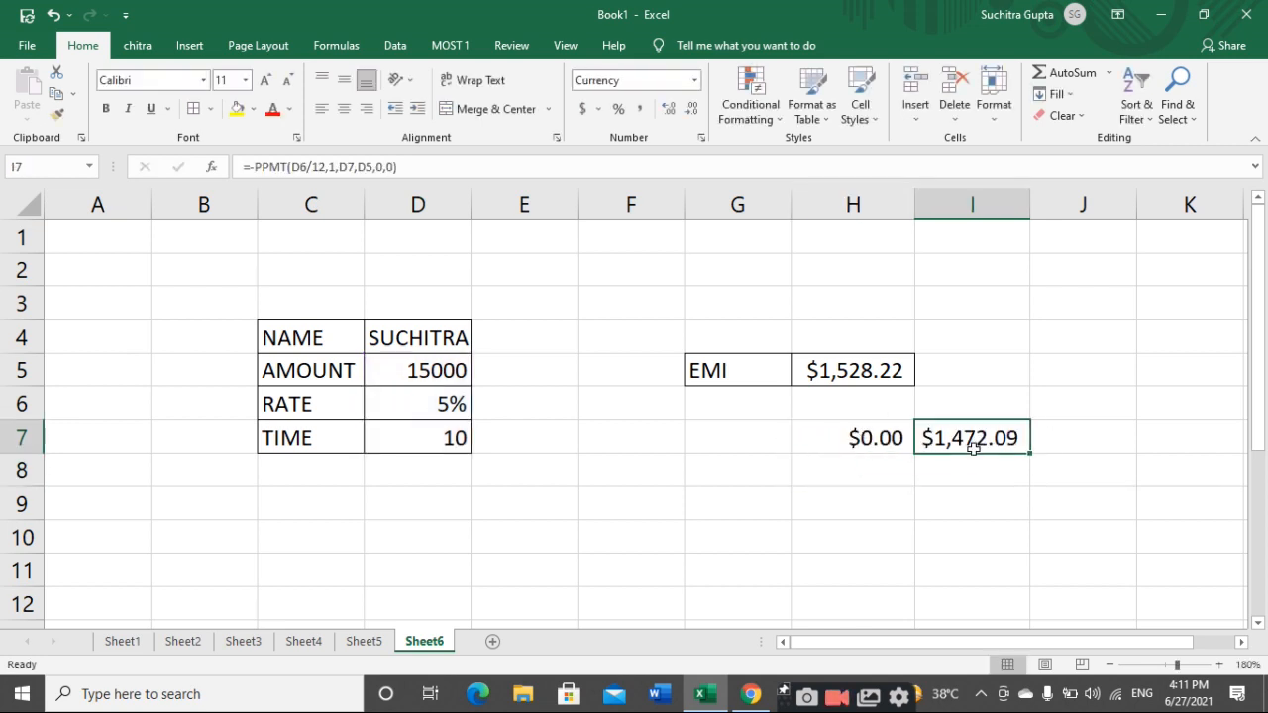
{"action": "key", "text": "F2"}
{"action": "key", "text": "BackSpace"}
{"action": "key", "text": "BackSpace"}
{"action": "type", "text": "1"}
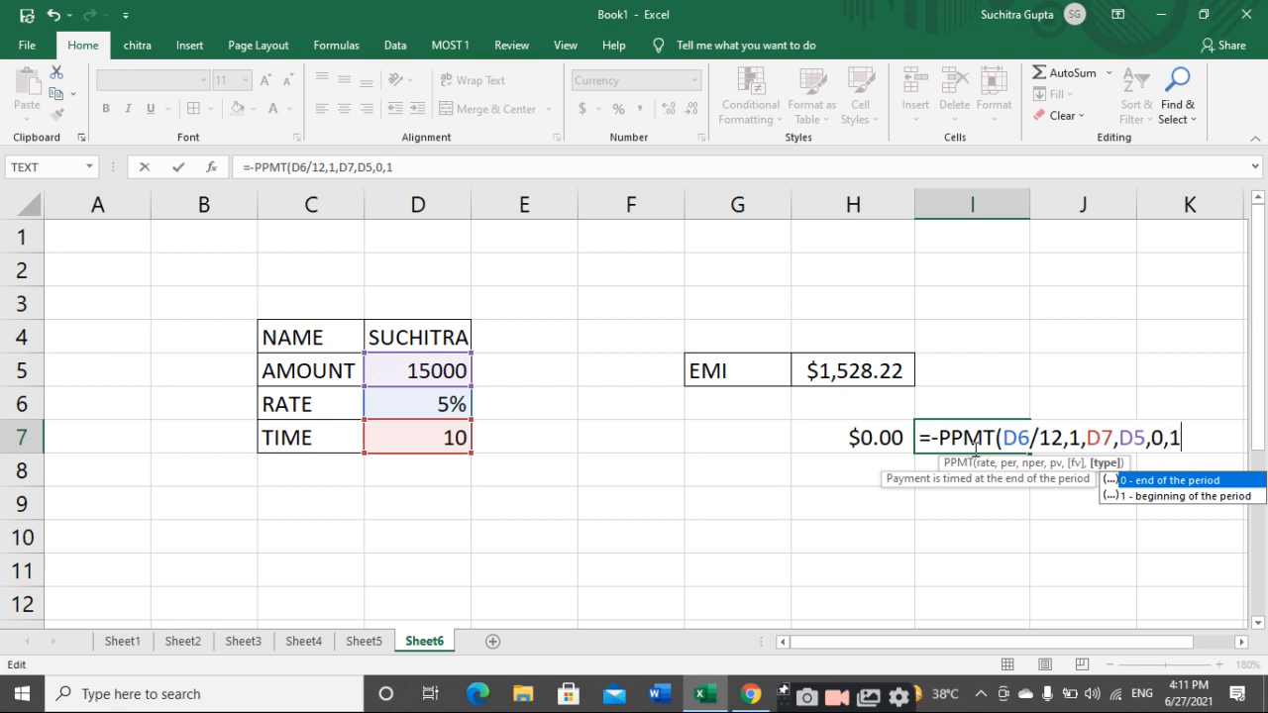
{"action": "key", "text": "Return"}
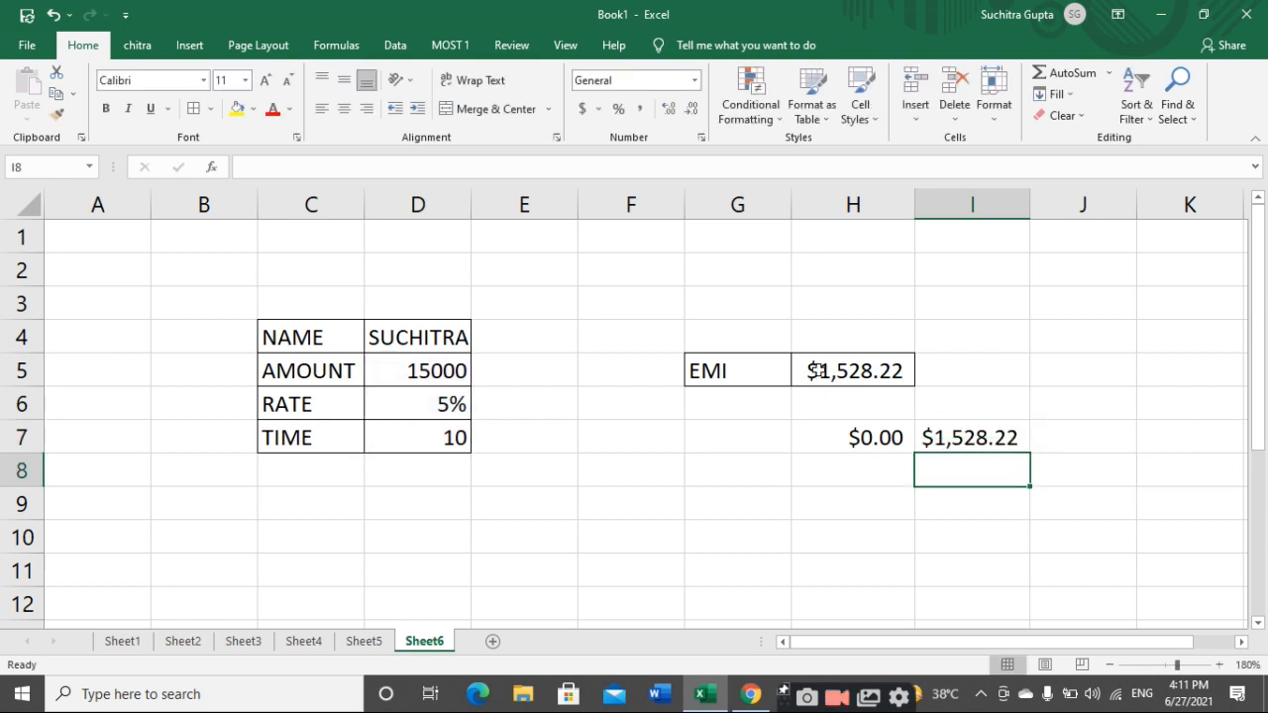
{"action": "left_click", "coordinate": [815, 371]}
{"action": "left_click", "coordinate": [942, 444]}
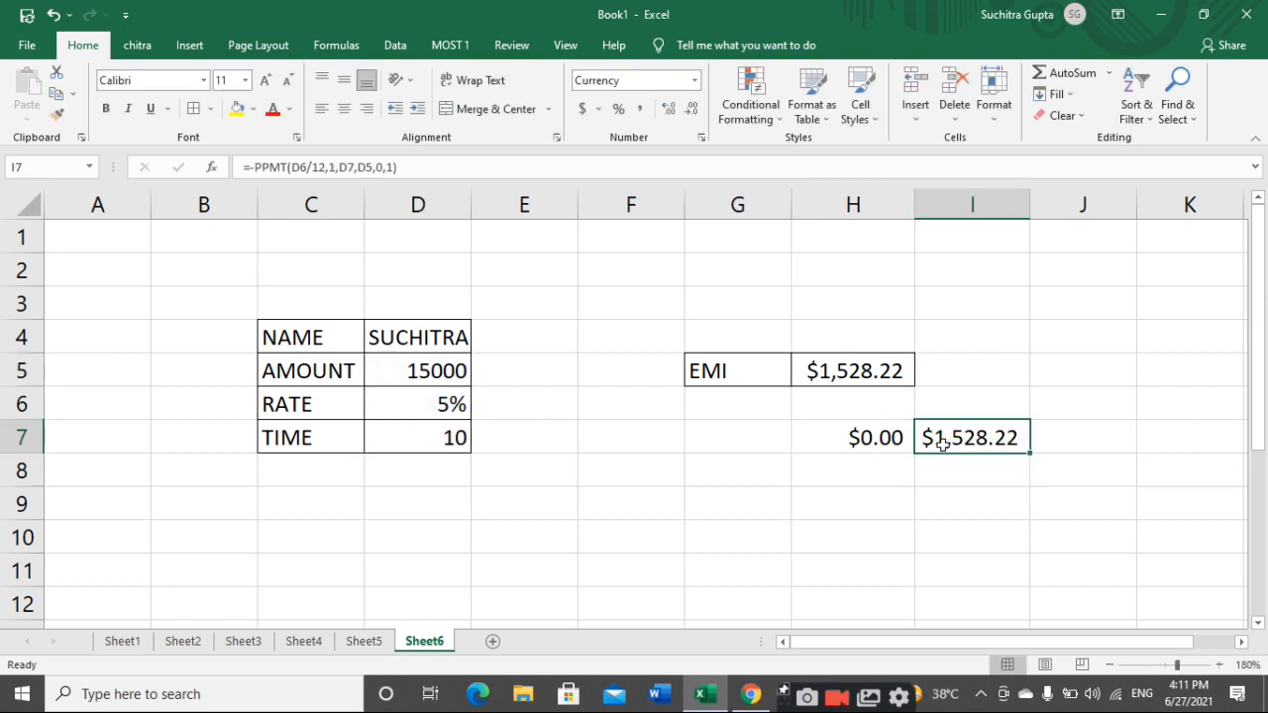